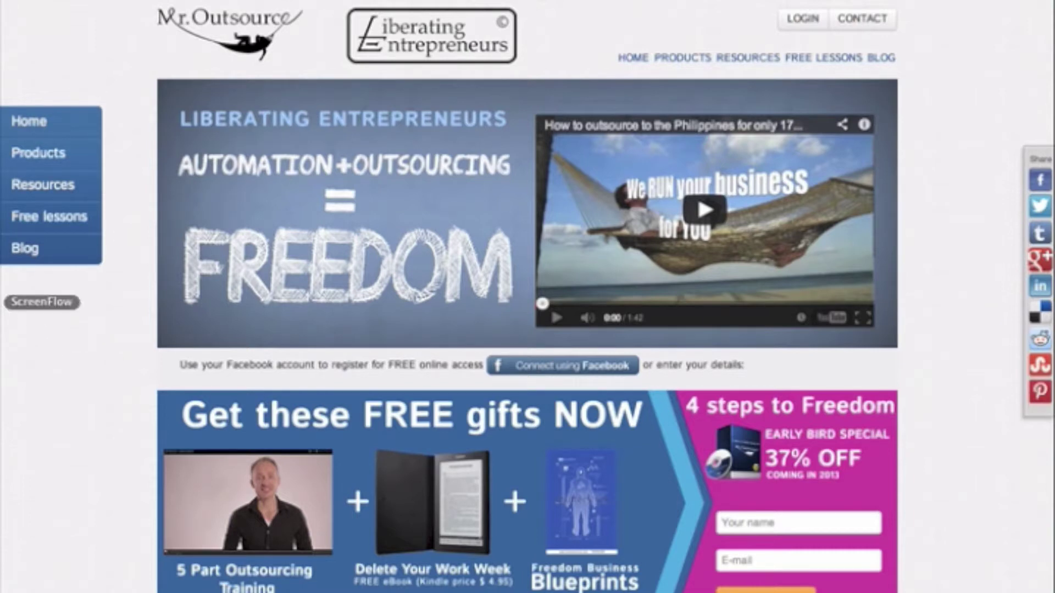
- Switch from Chrome to the ScreenFlow editor with its empty recording timeline
click(4, 302)
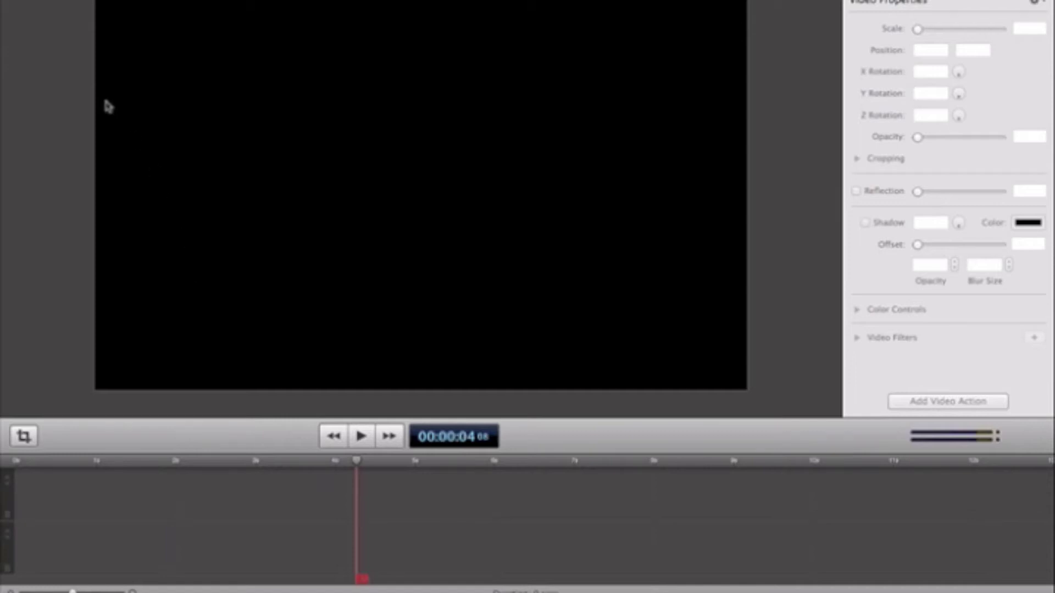
- Switch back to Google Chrome, where the YouSpin home page is showing
click(3, 94)
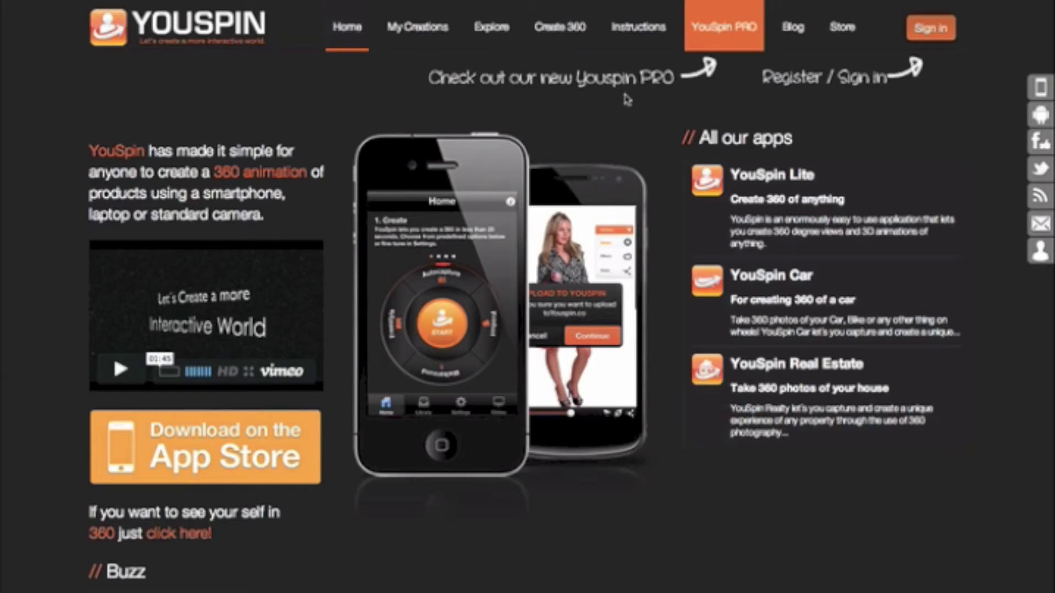
- Open the Detroit Diesel DD13 engine spin from Explore and rotate it to a side view
click(499, 28)
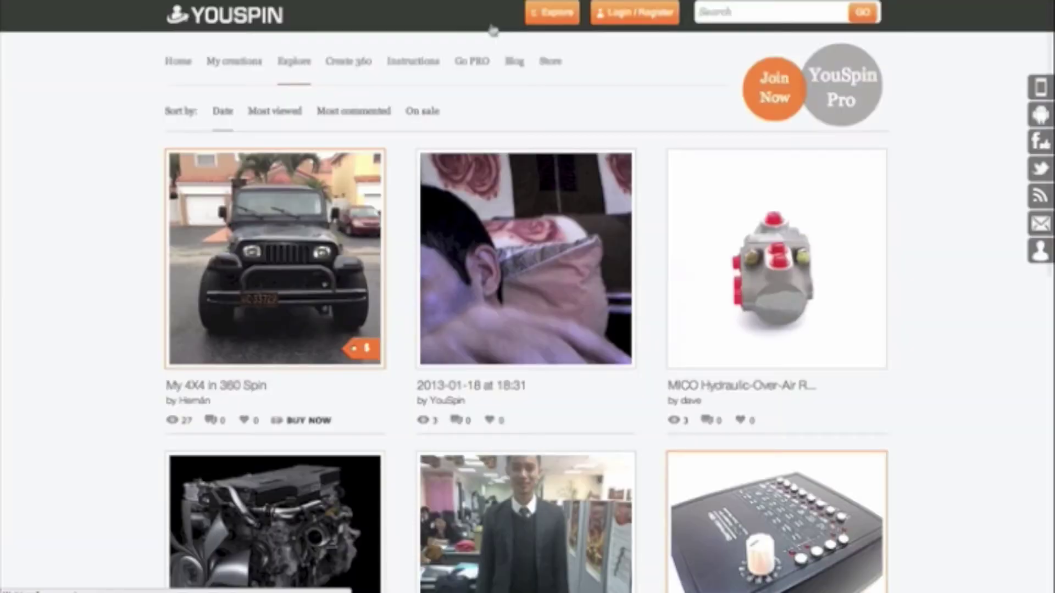
scroll(87, 250, down, 3)
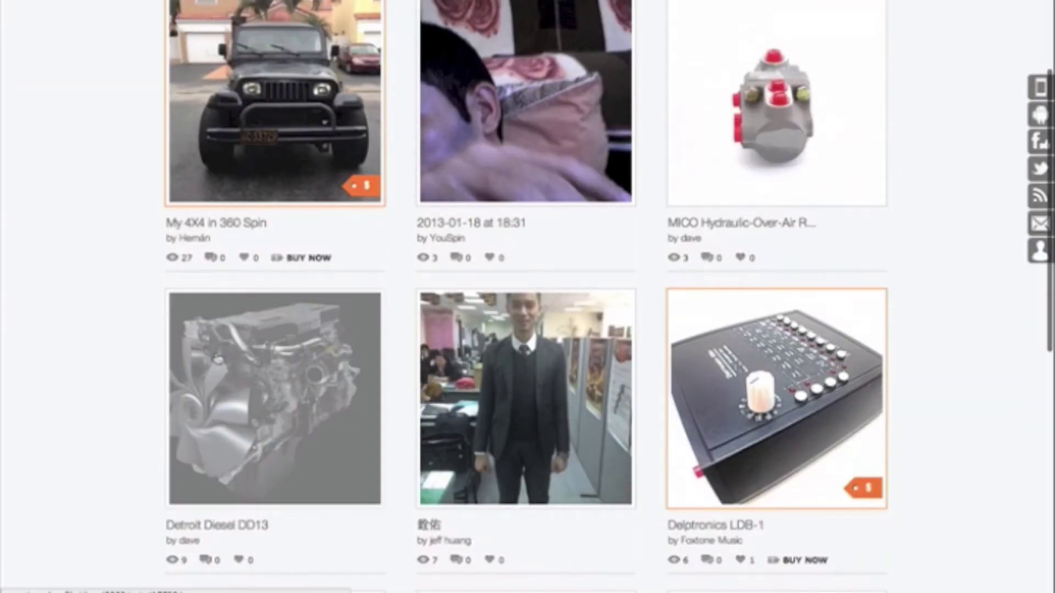
click(214, 362)
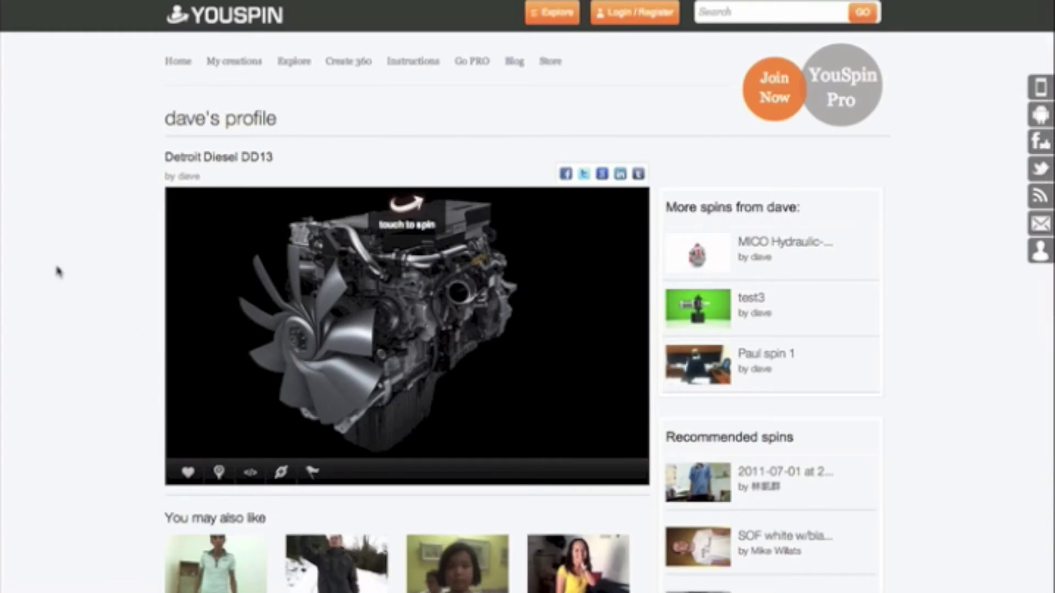
scroll(56, 271, down, 1)
drag(198, 302, 585, 300)
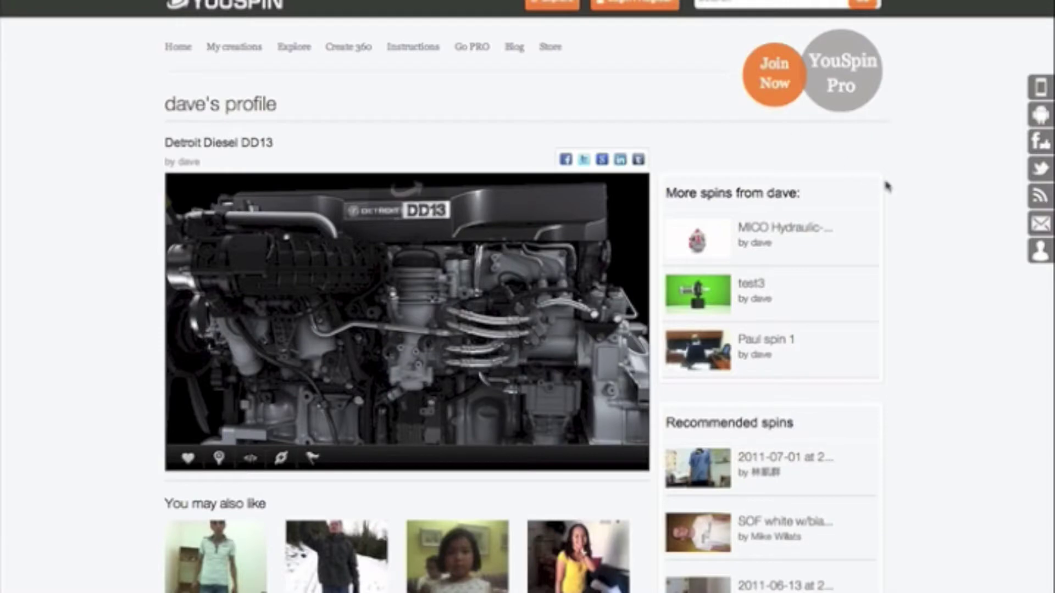
scroll(924, 185, up, 1)
scroll(924, 185, down, 1)
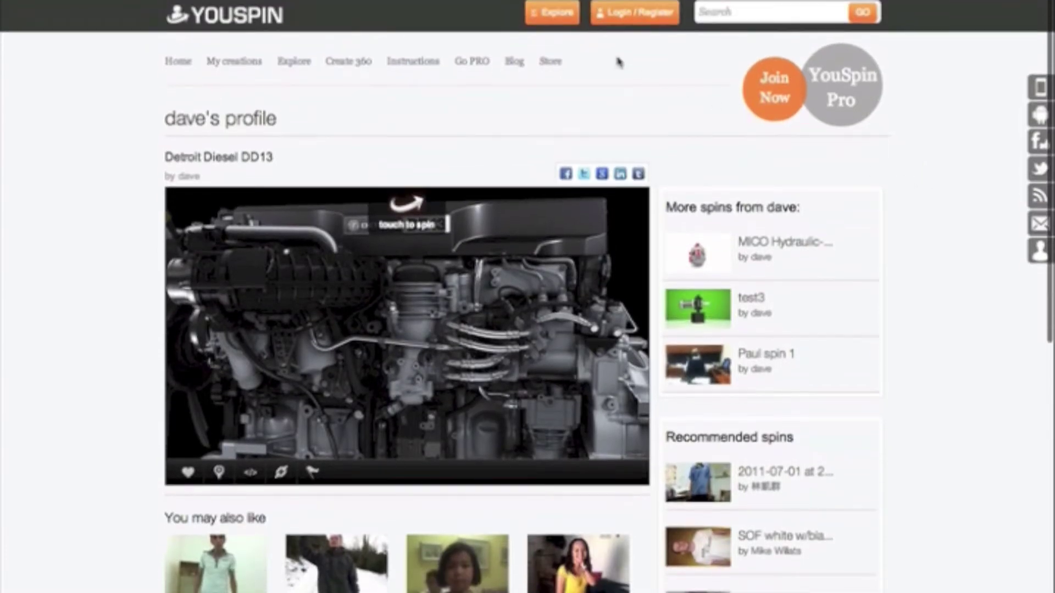
- Log in to YouSpin with the remembered account e-mail and the password
click(638, 22)
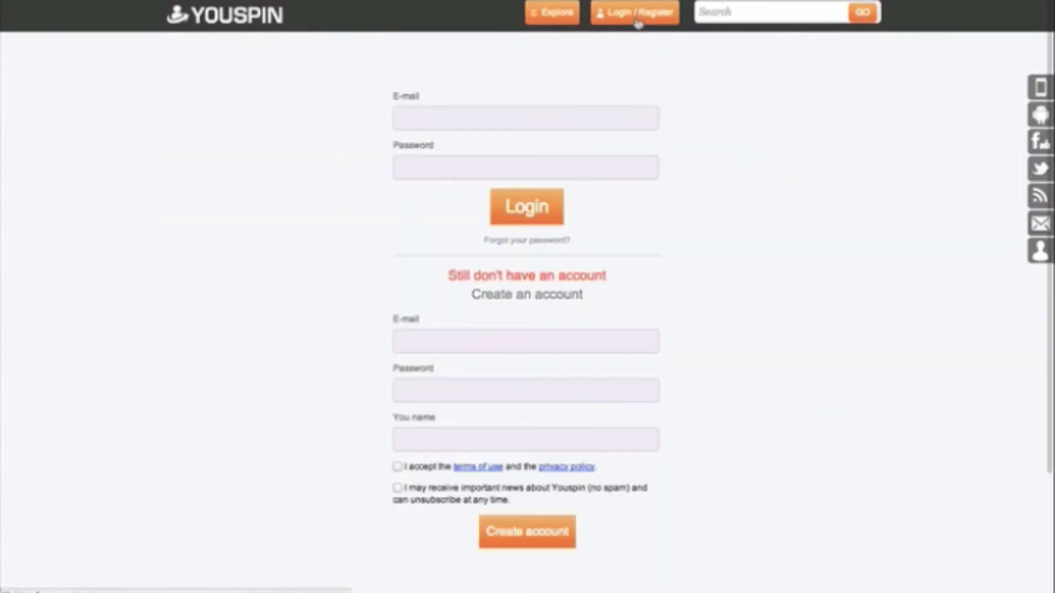
click(438, 331)
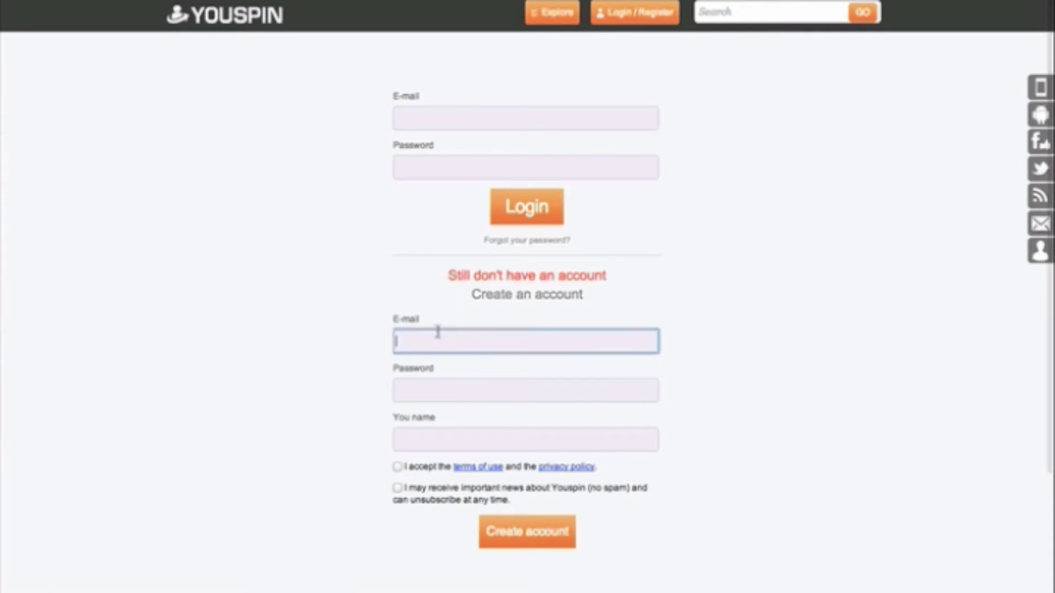
text(e)
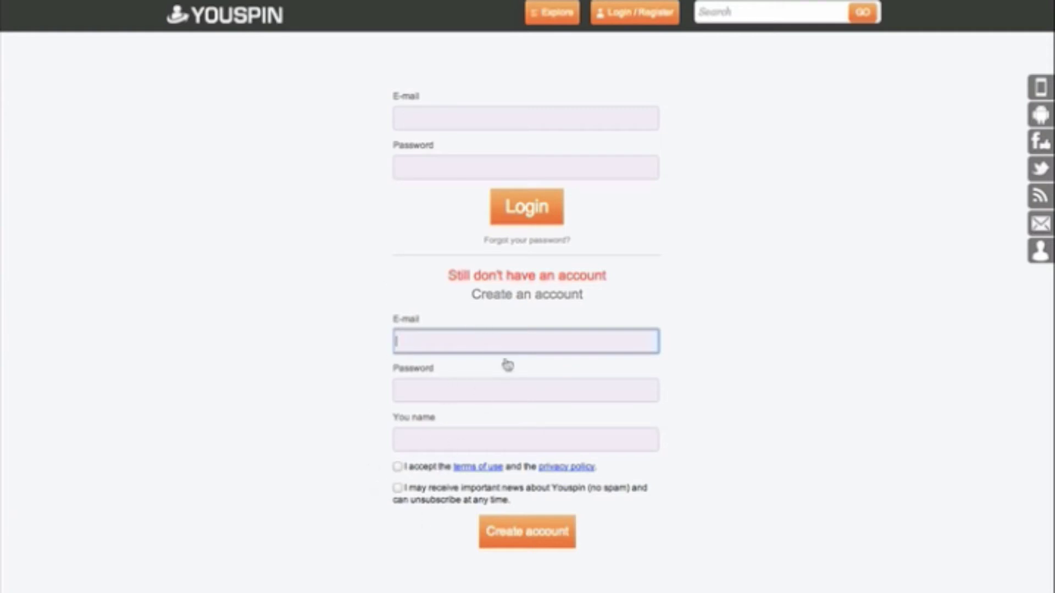
click(427, 120)
text(erlen)
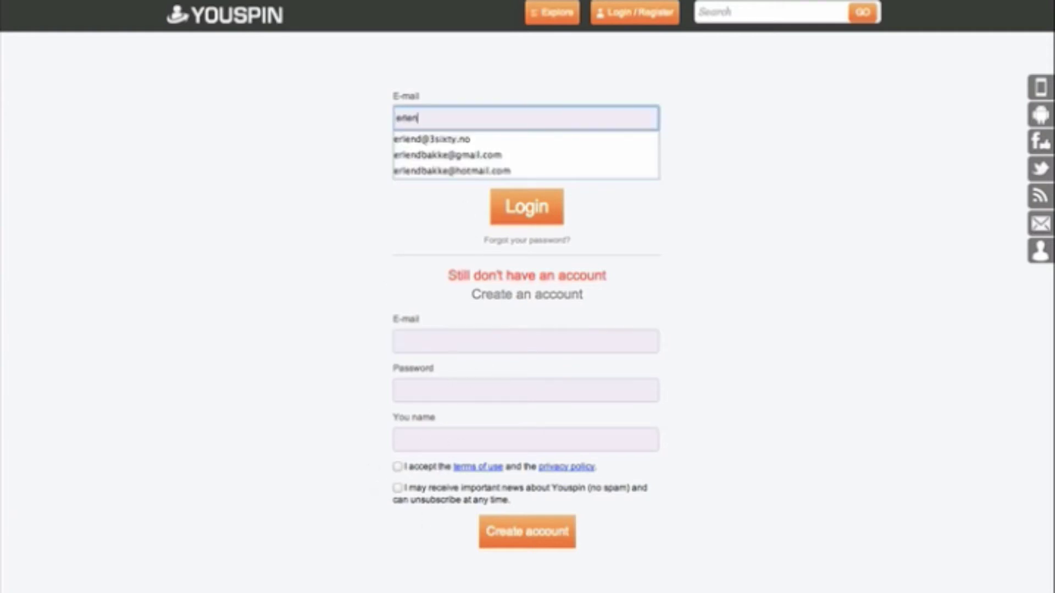
text(d)
key(Down)
key(Return)
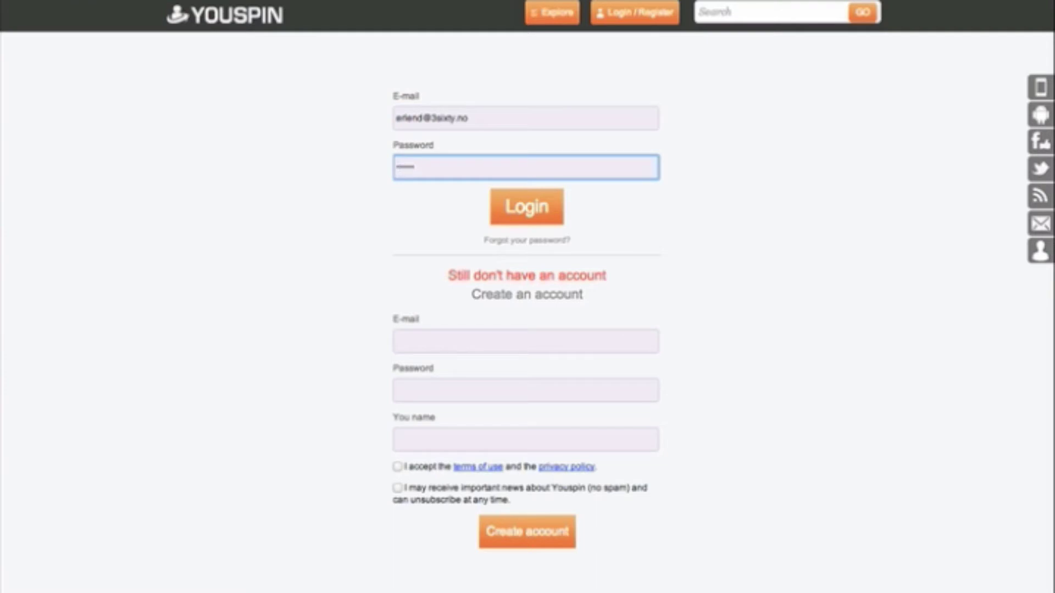
click(520, 219)
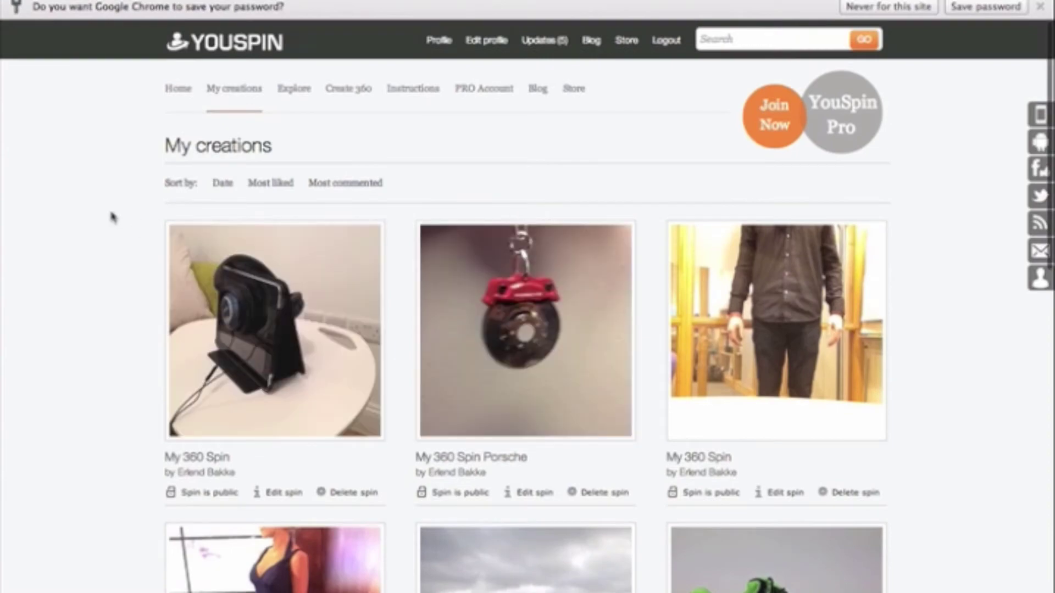
- Open the My 4X4 in 360 Spin jeep from Explore, like it and select its comment box
scroll(113, 217, down, 5)
scroll(113, 217, up, 5)
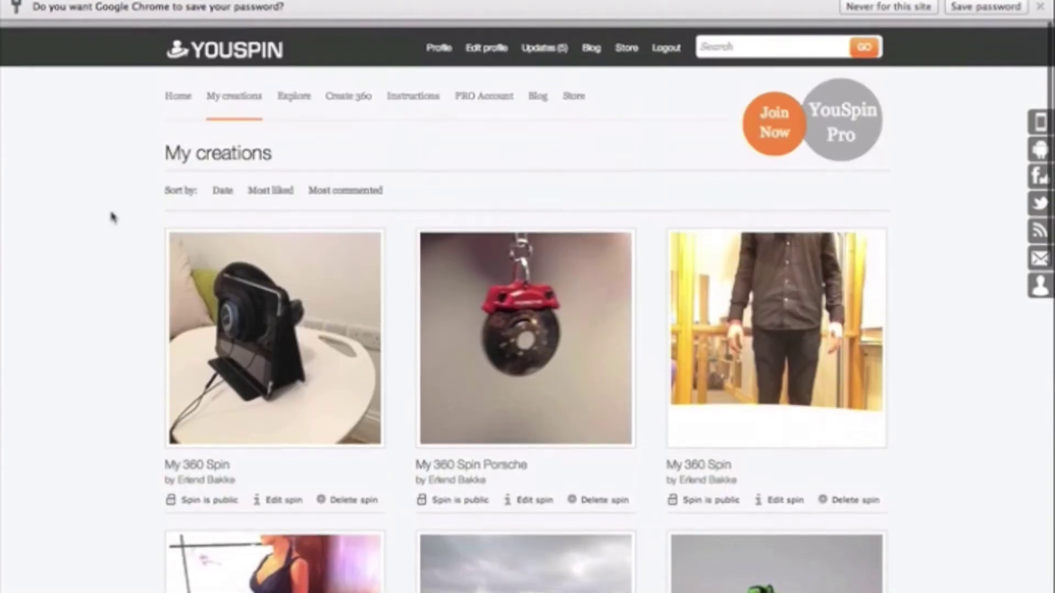
click(292, 95)
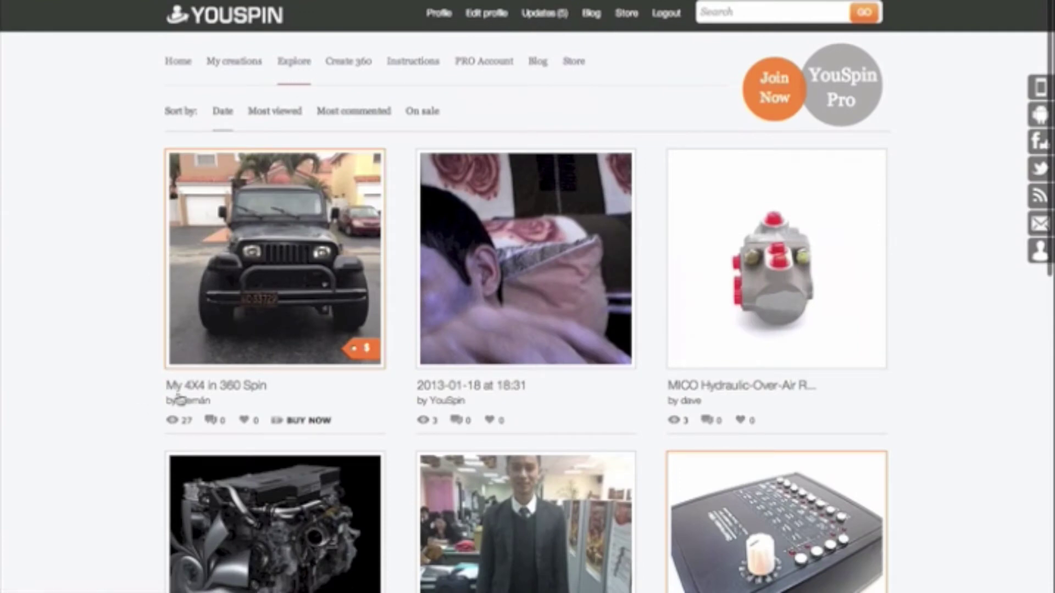
click(278, 319)
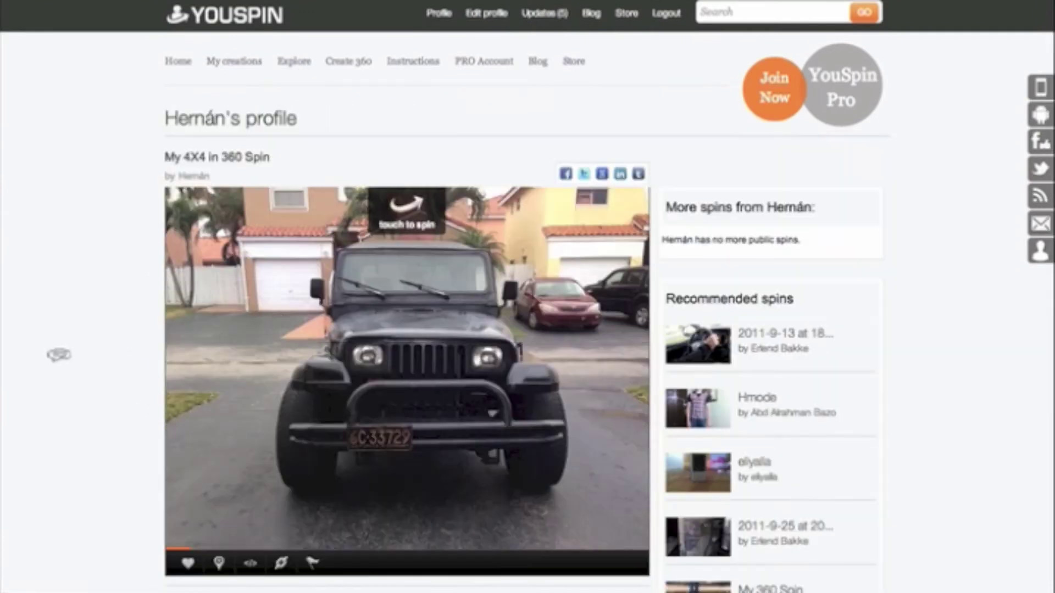
scroll(78, 337, down, 5)
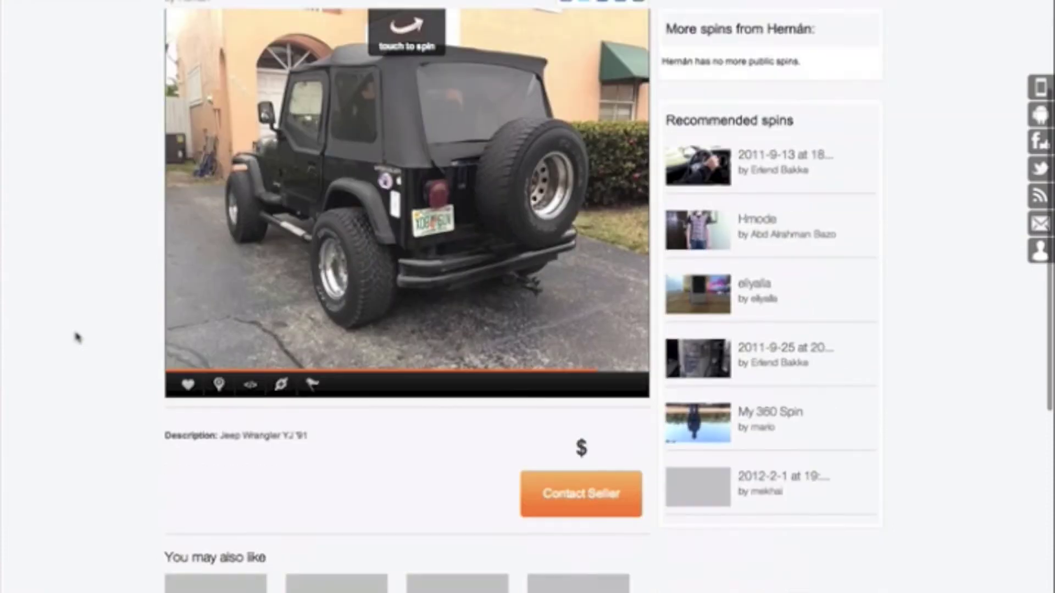
click(186, 356)
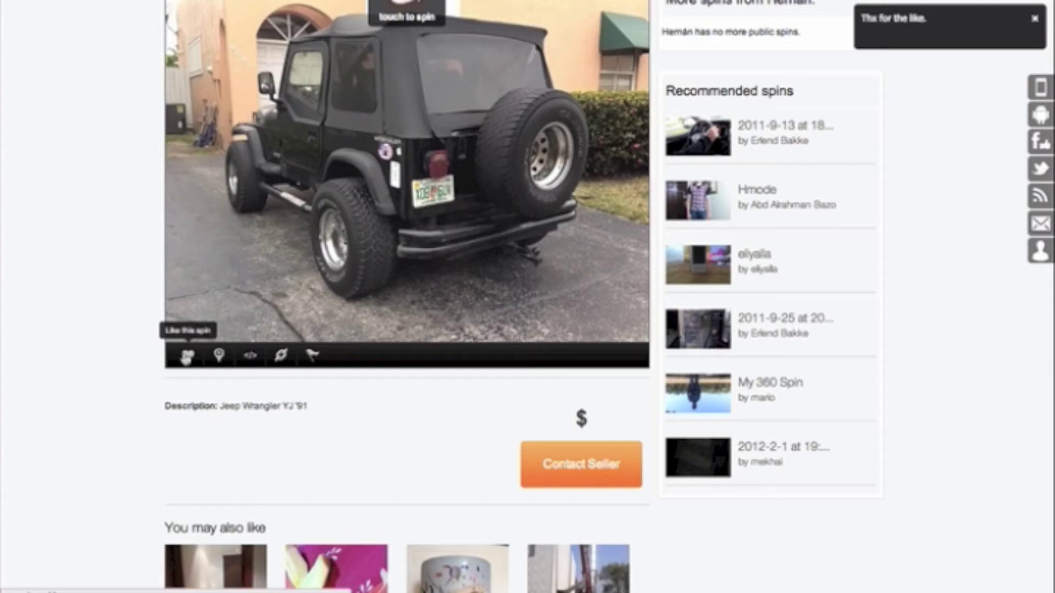
scroll(377, 419, down, 6)
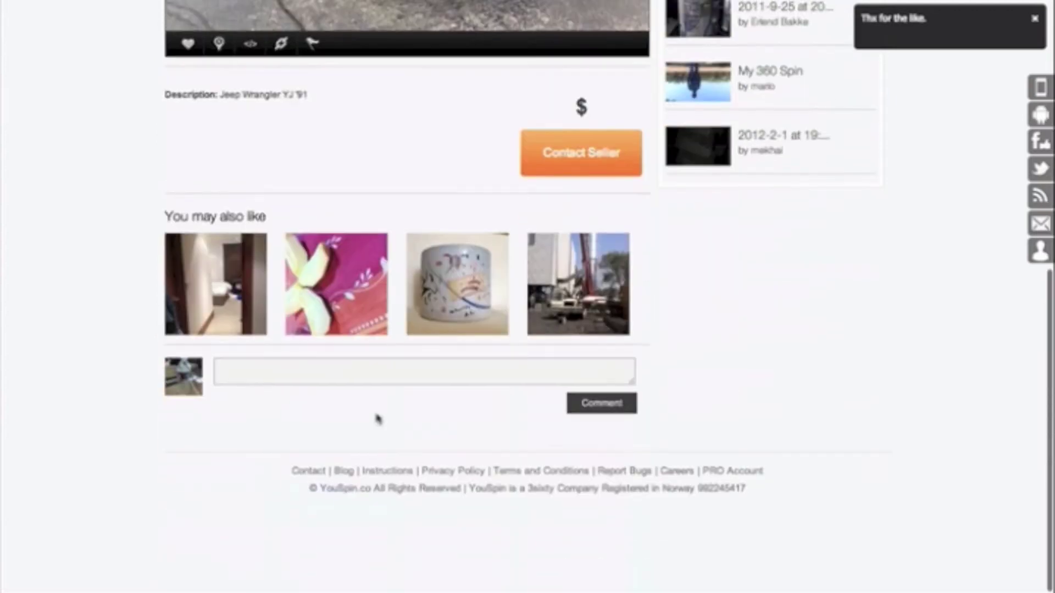
click(350, 357)
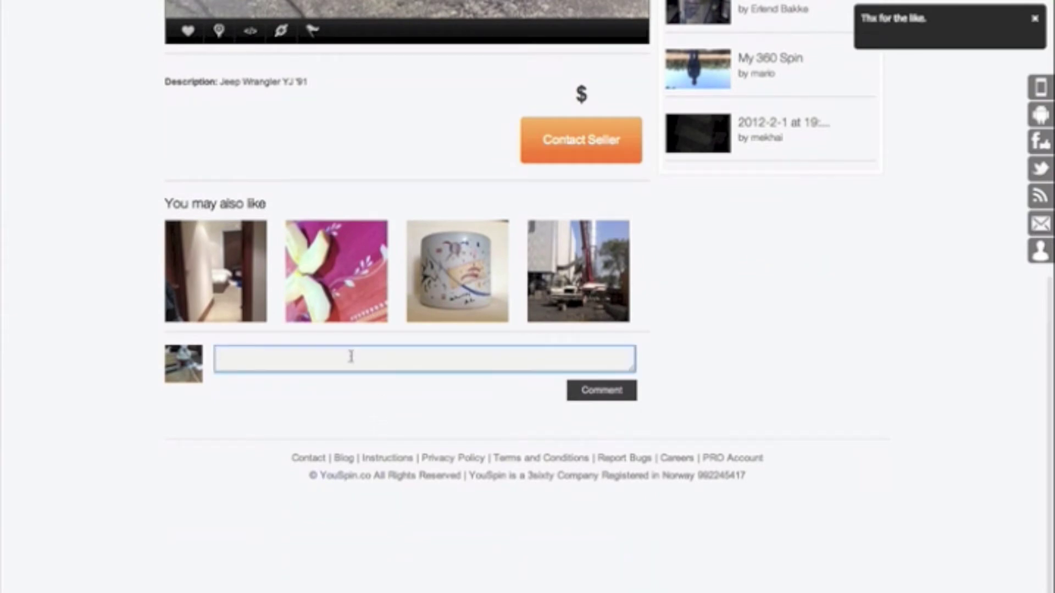
- Write a comment praising the Jeep and pointing to the 360 photography tutorial
scroll(114, 217, up, 5)
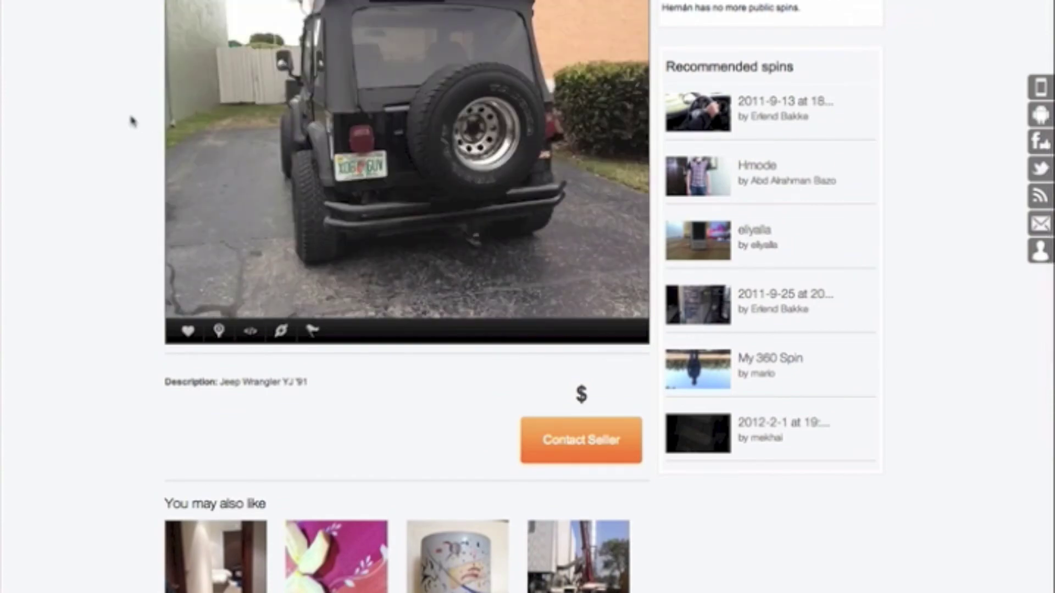
scroll(130, 120, up, 2)
scroll(130, 120, down, 5)
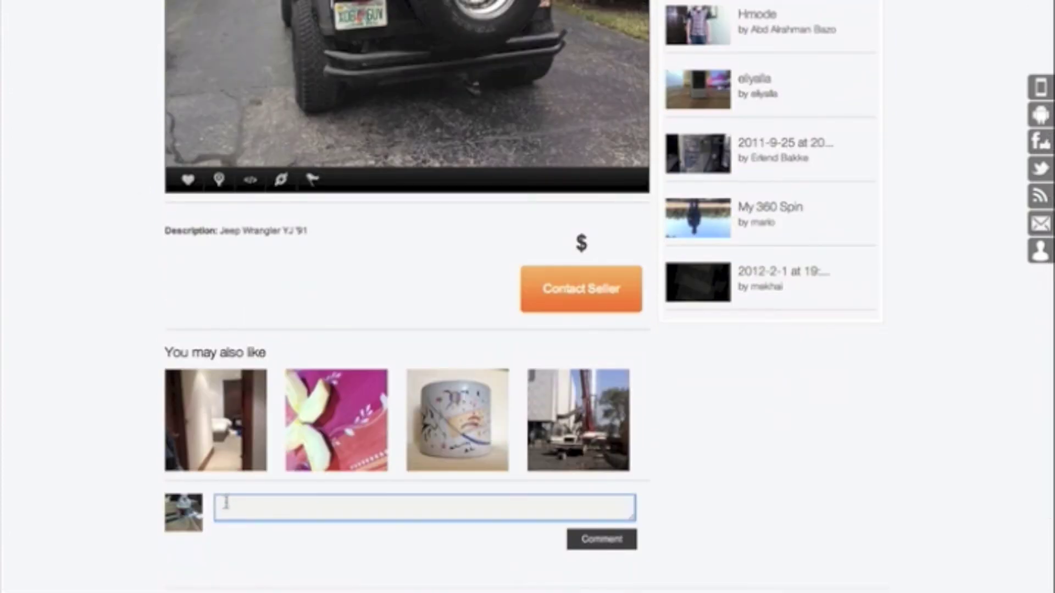
text(Relai)
text(ke your ca)
text(r I reall)
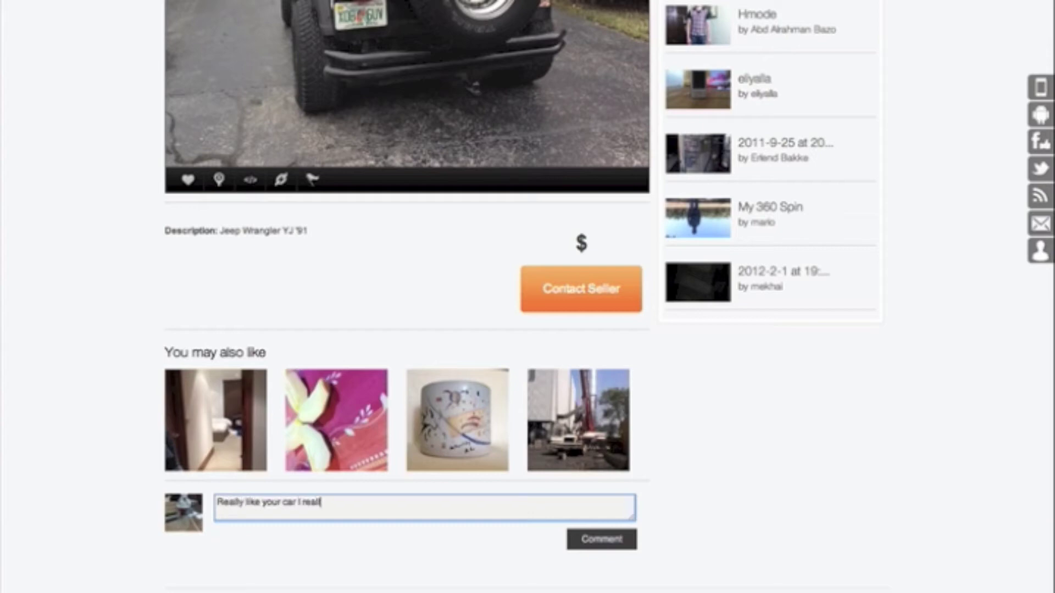
text(y like Jeep myself)
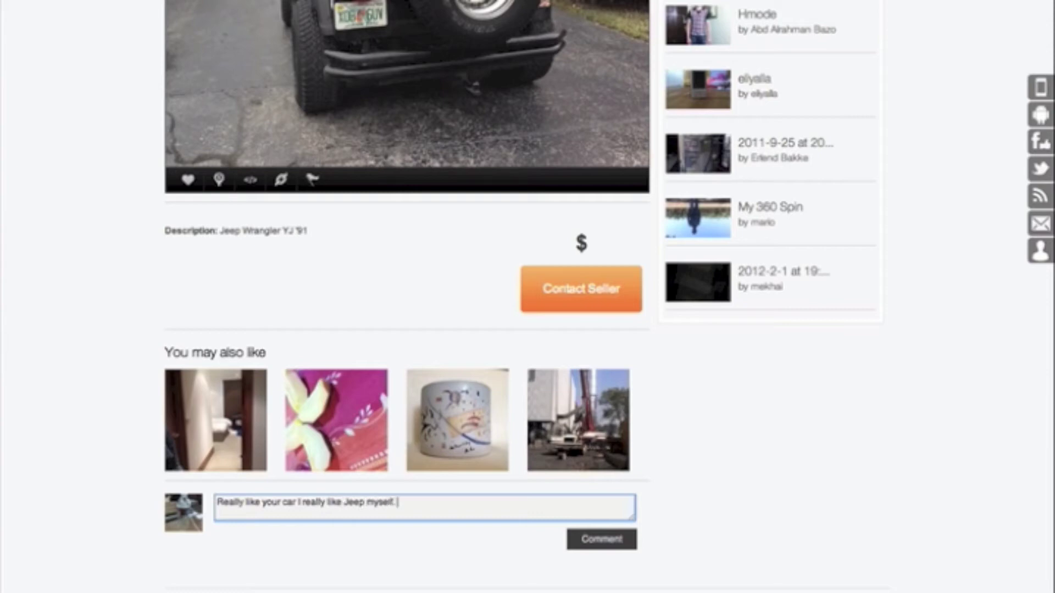
text(. If youw)
text( wnat)
key(BackSpace)
key(BackSpace)
key(BackSpace)
key(BackSpace)
text(r)
text( to learn more about 36)
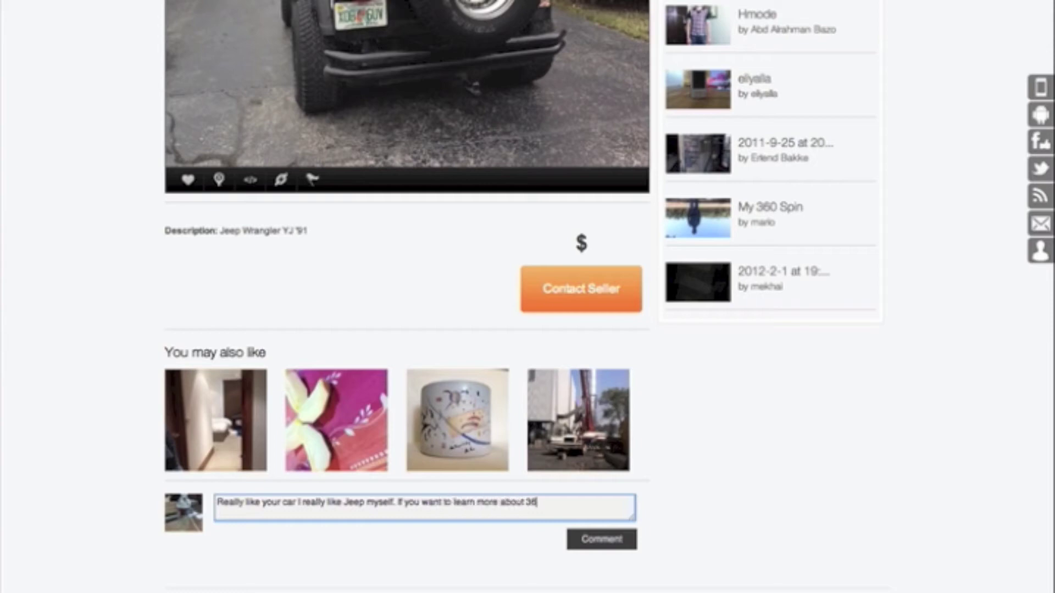
text(0 pl)
text(otograp)
text(hy you)
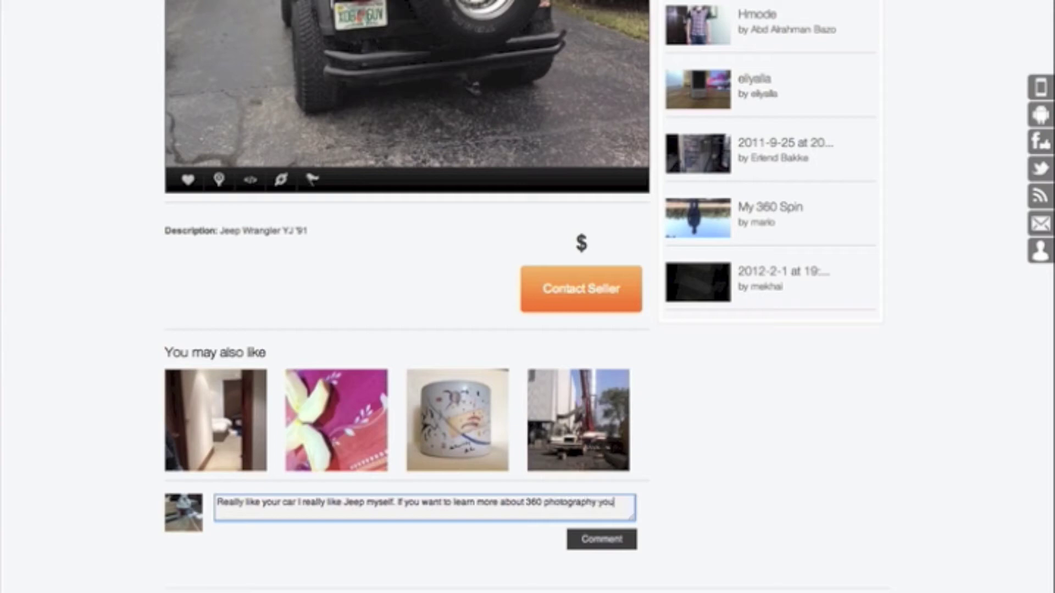
text( can cha)
text(ck out our 3)
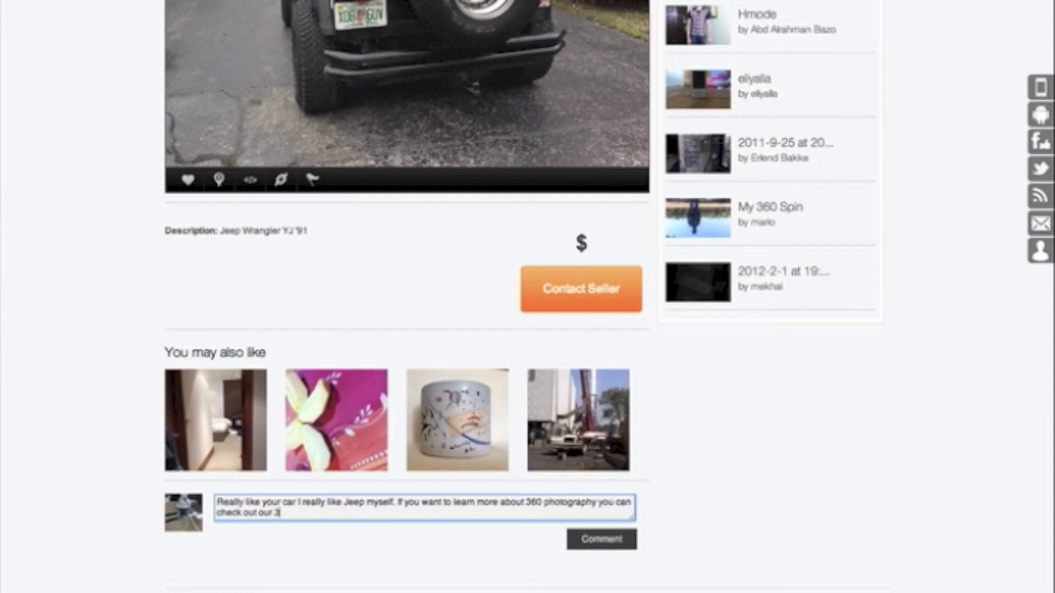
text(60 photgrap)
key(BackSpace)
text(ography tuto)
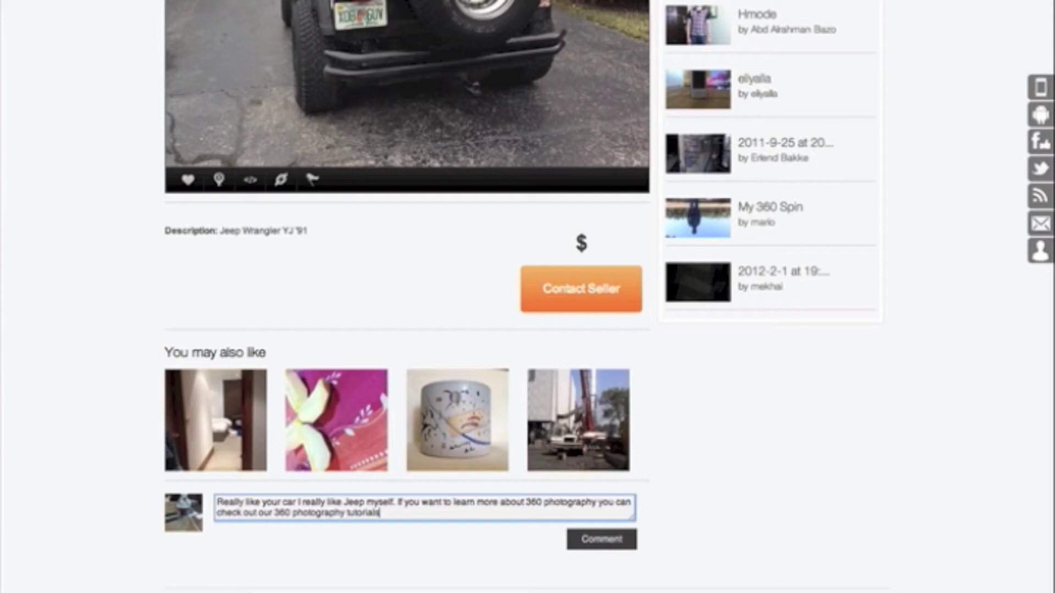
- Paste the tutorial link, add 'Thank you for using youspin!' and post the comment
text(http://www.thesecretsof360photography.com/)
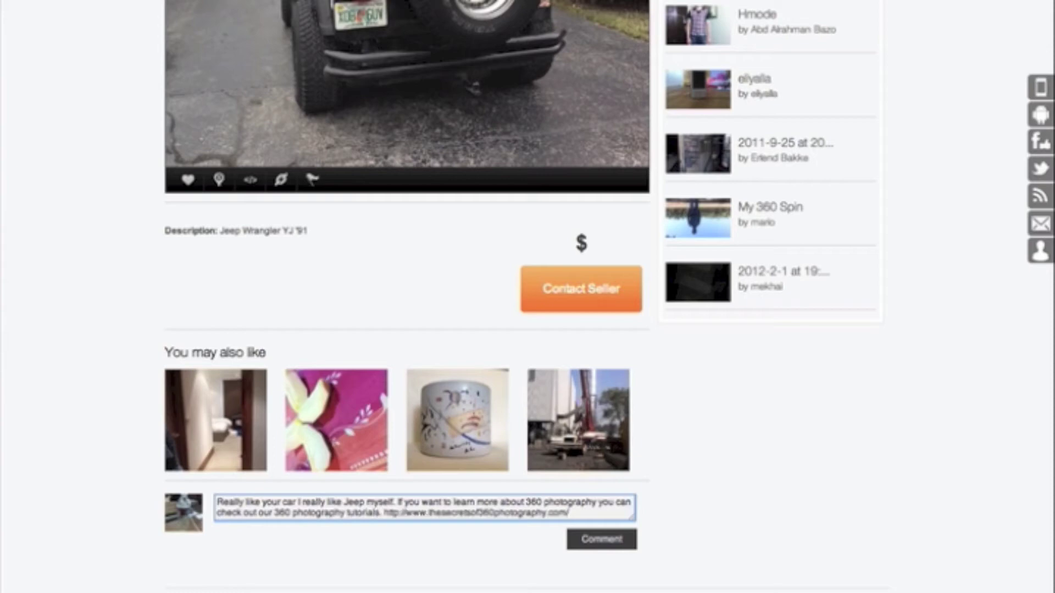
key(Return)
text(Thank you fo)
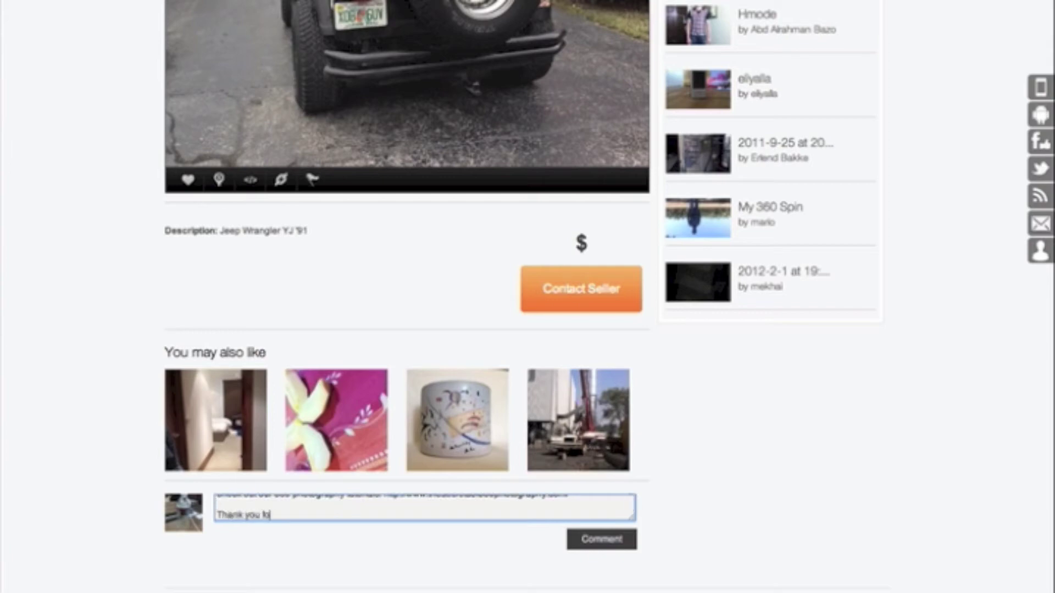
text(r using youspin!)
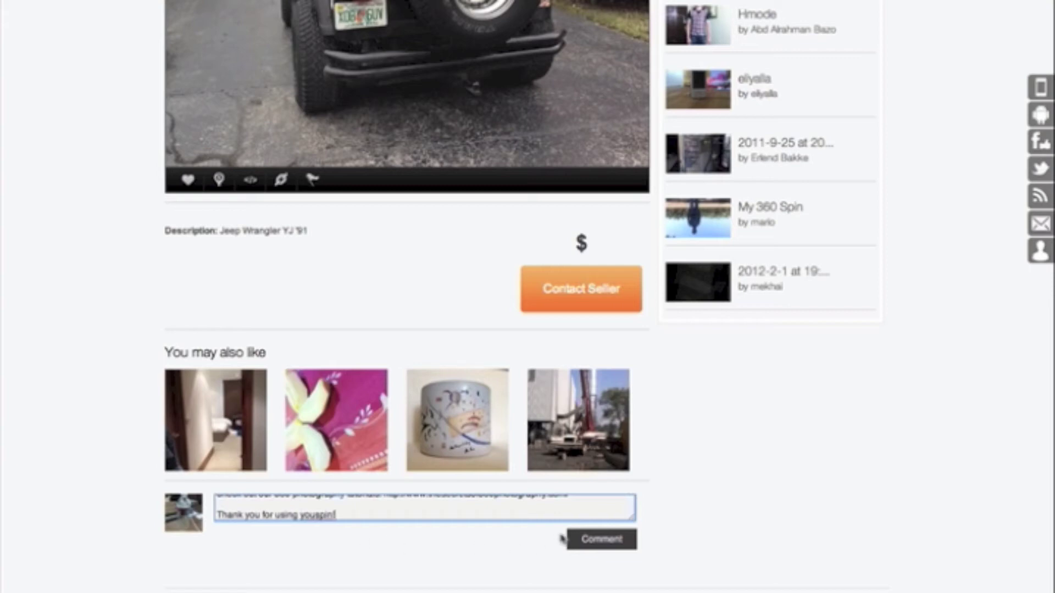
click(584, 540)
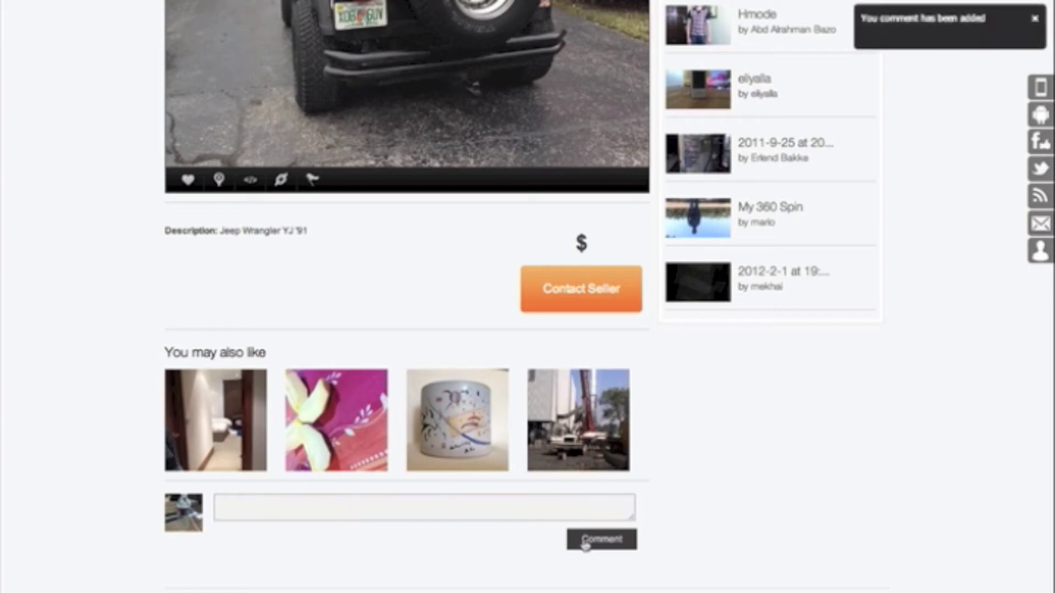
scroll(738, 448, up, 7)
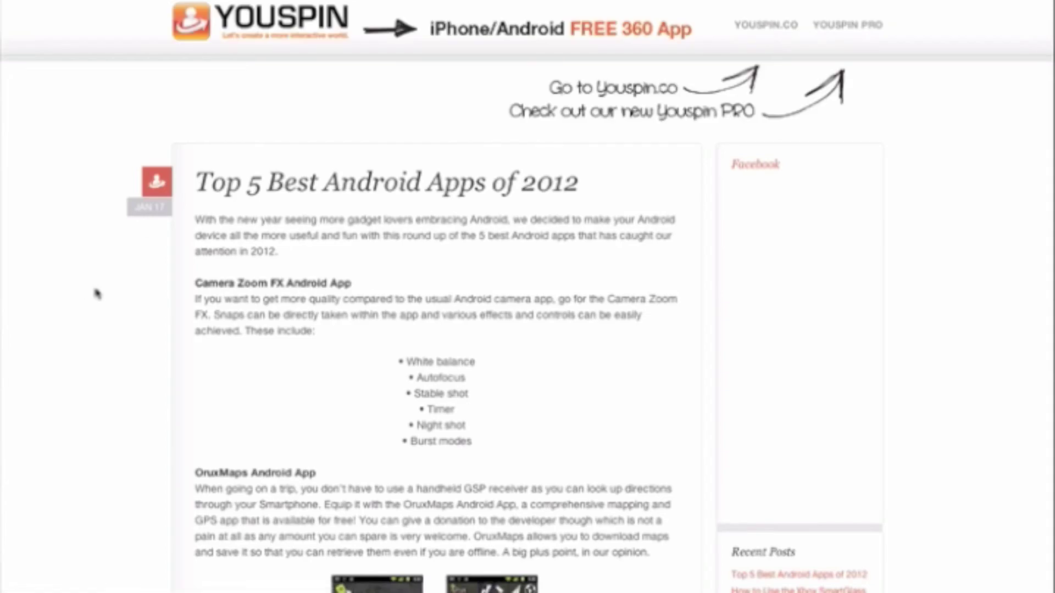
scroll(238, 299, down, 4)
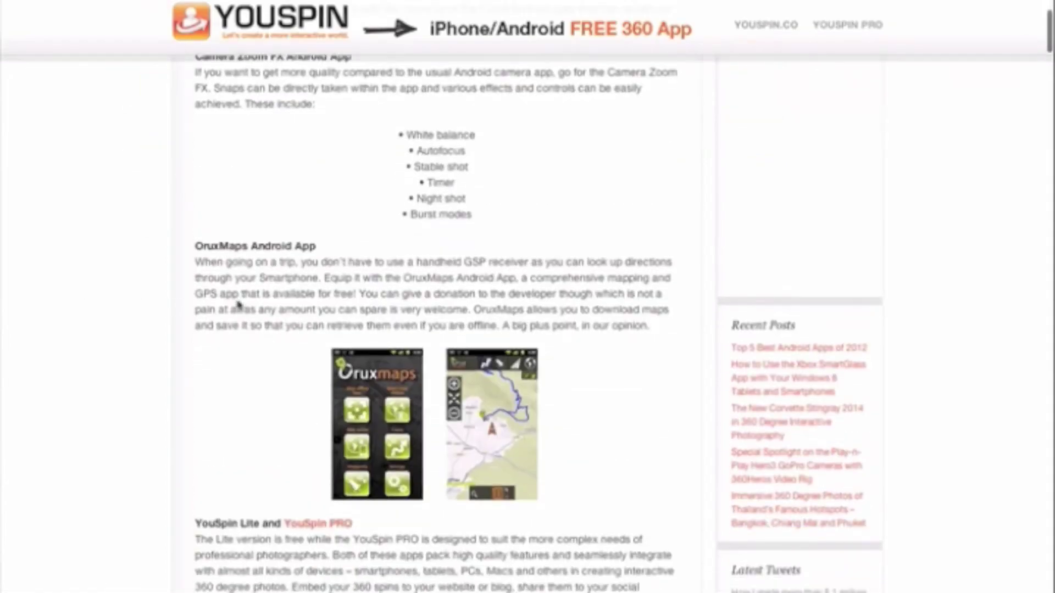
scroll(238, 306, down, 8)
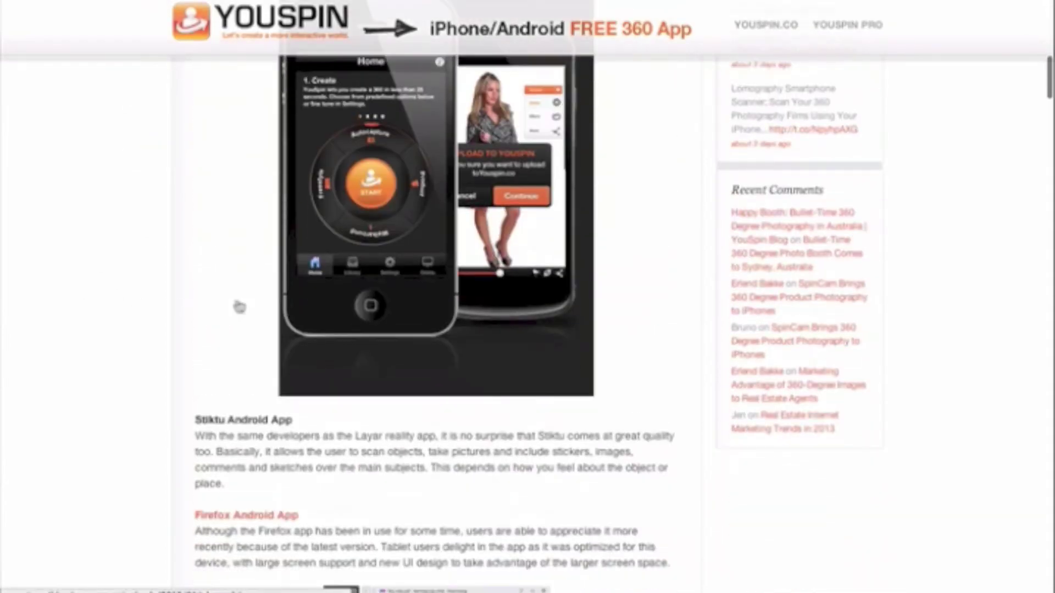
scroll(240, 306, down, 7)
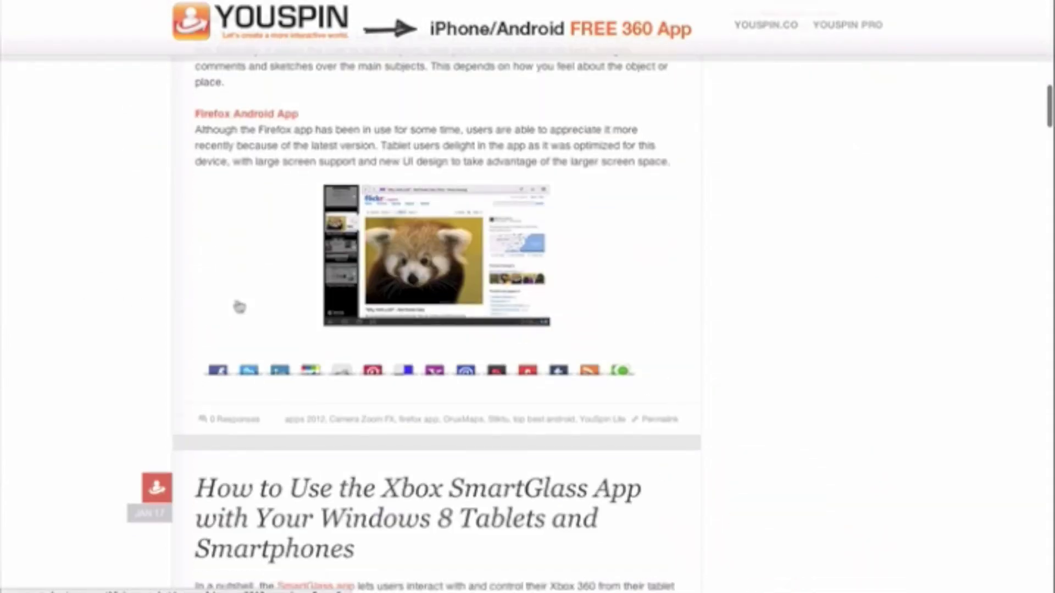
scroll(239, 307, down, 20)
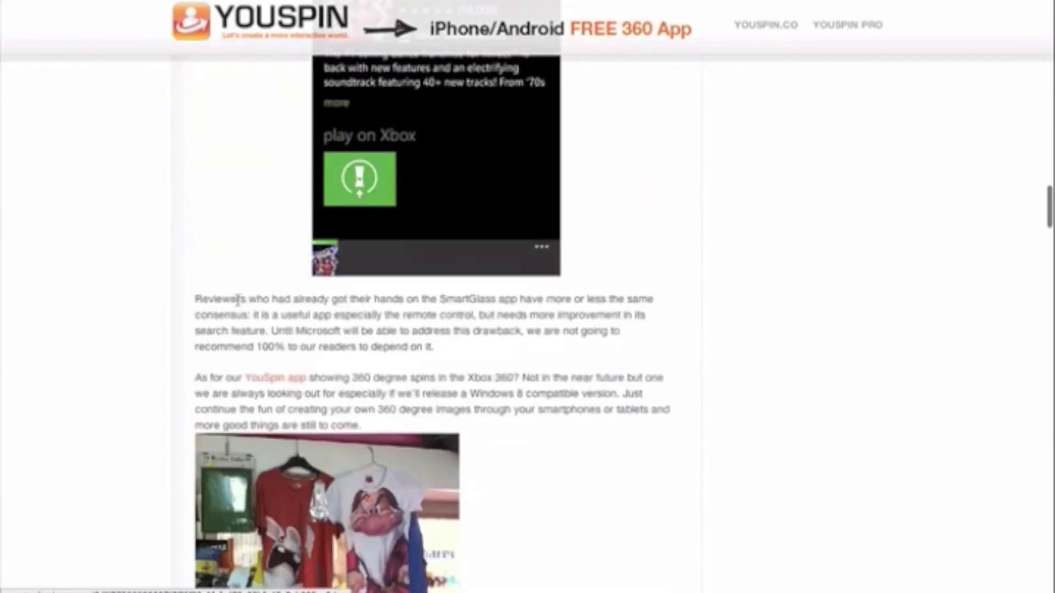
scroll(238, 300, down, 8)
scroll(238, 299, up, 3)
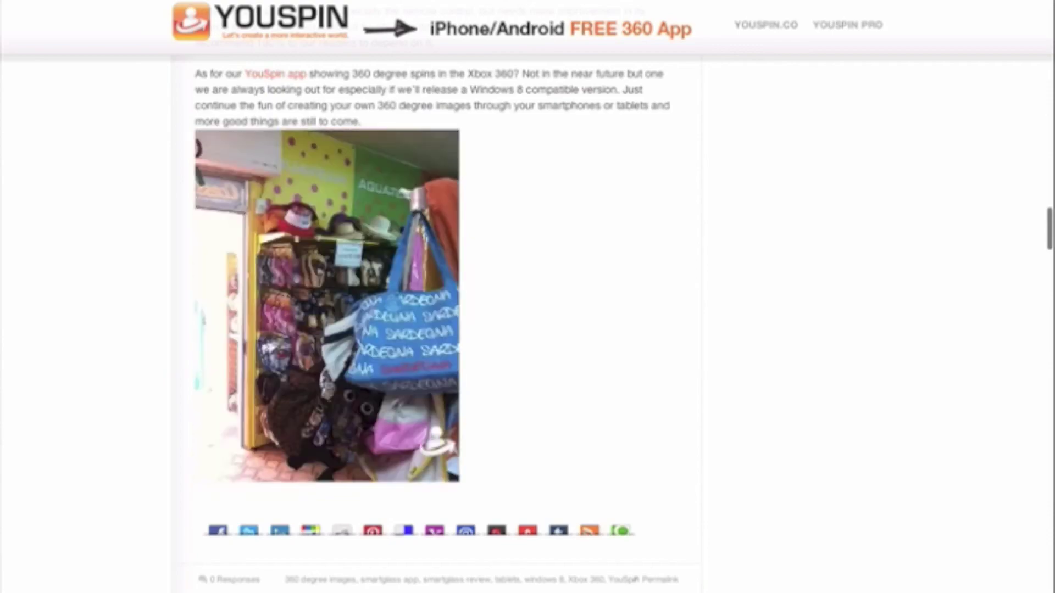
scroll(141, 290, up, 1)
scroll(143, 290, down, 10)
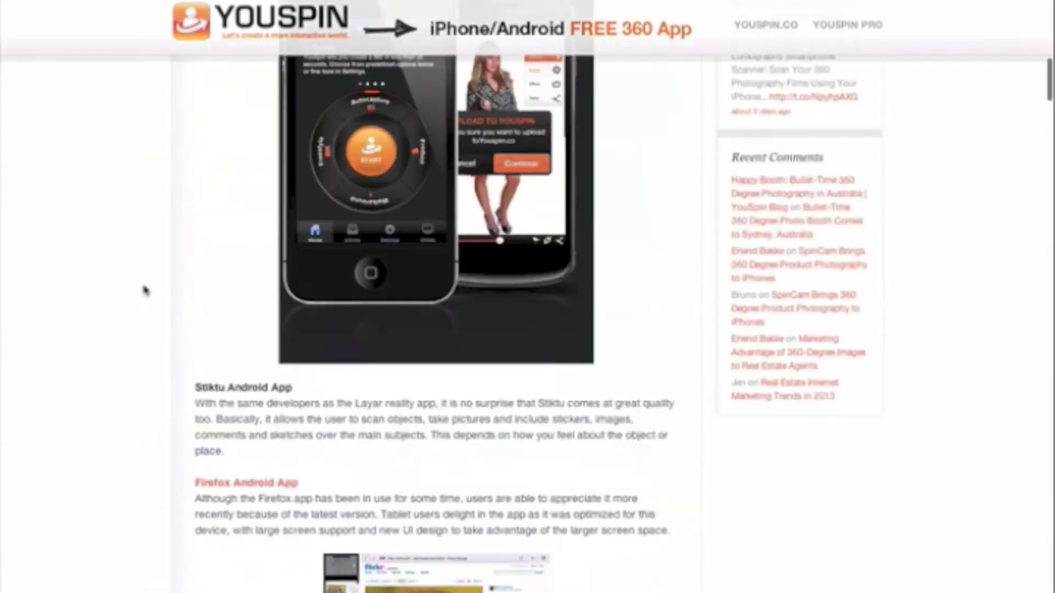
scroll(144, 290, up, 15)
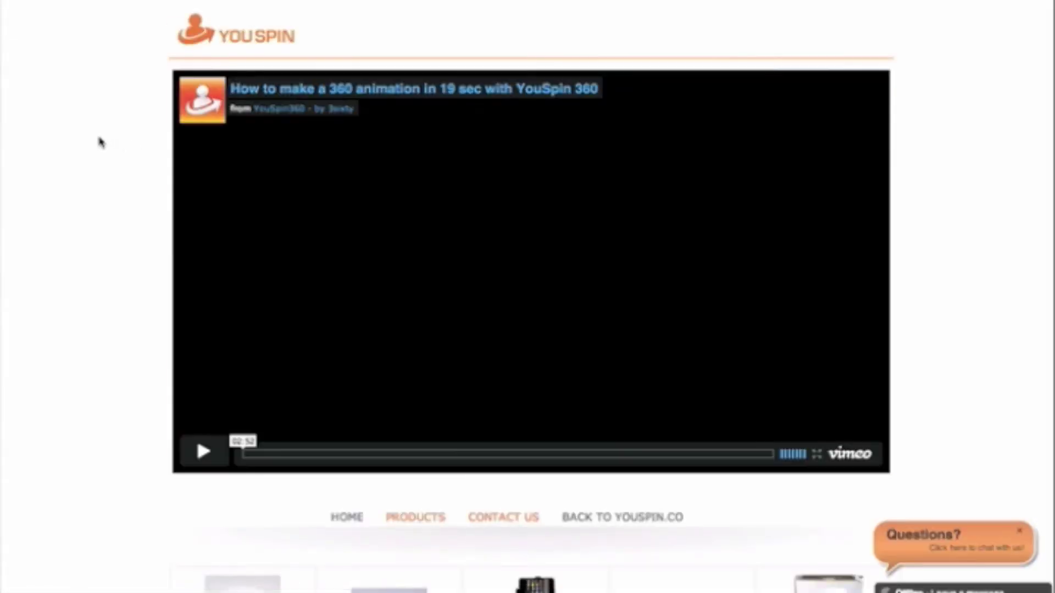
scroll(100, 142, down, 3)
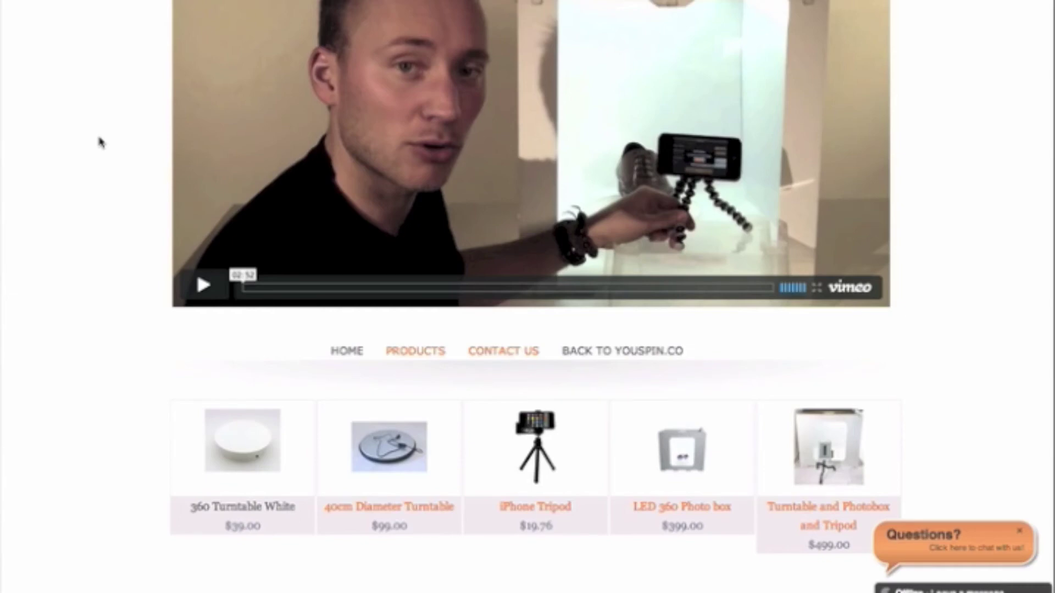
scroll(99, 142, up, 3)
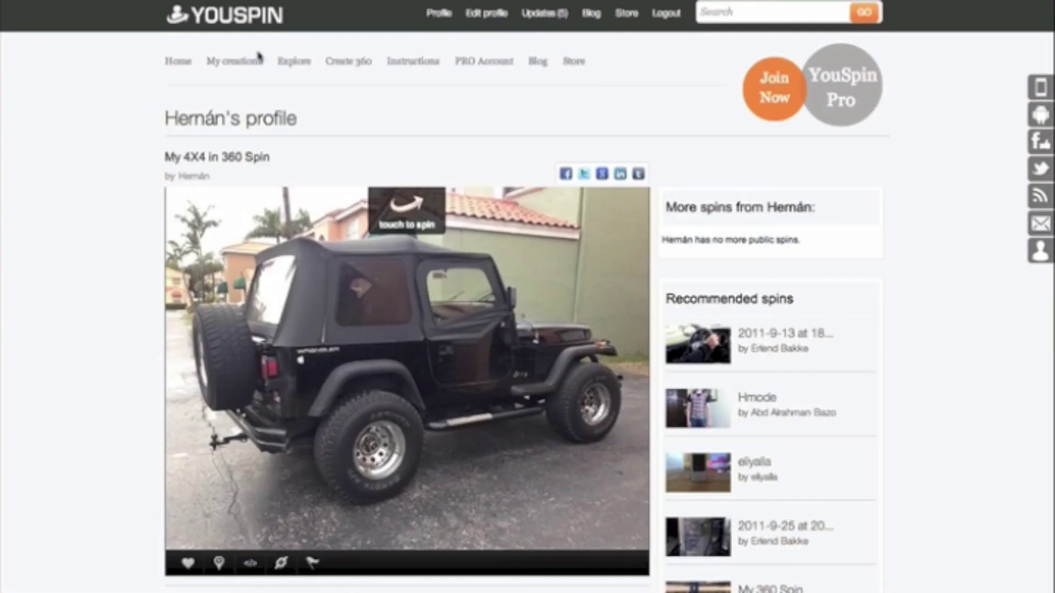
- Go to the YouSpin home page and start a Skitch region capture with Cmd+Shift+5
click(248, 25)
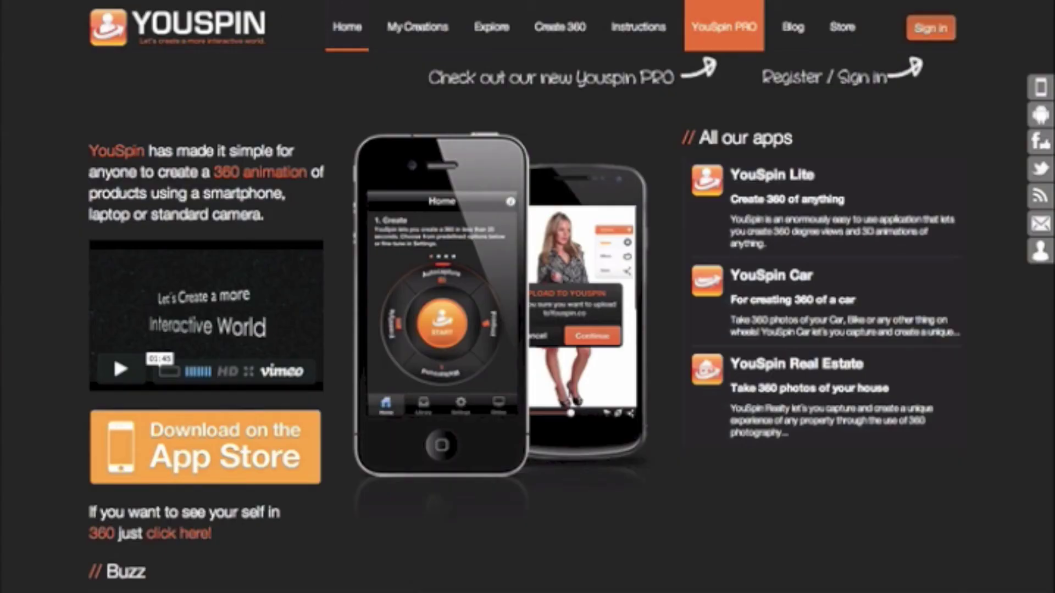
key(super+shift+5)
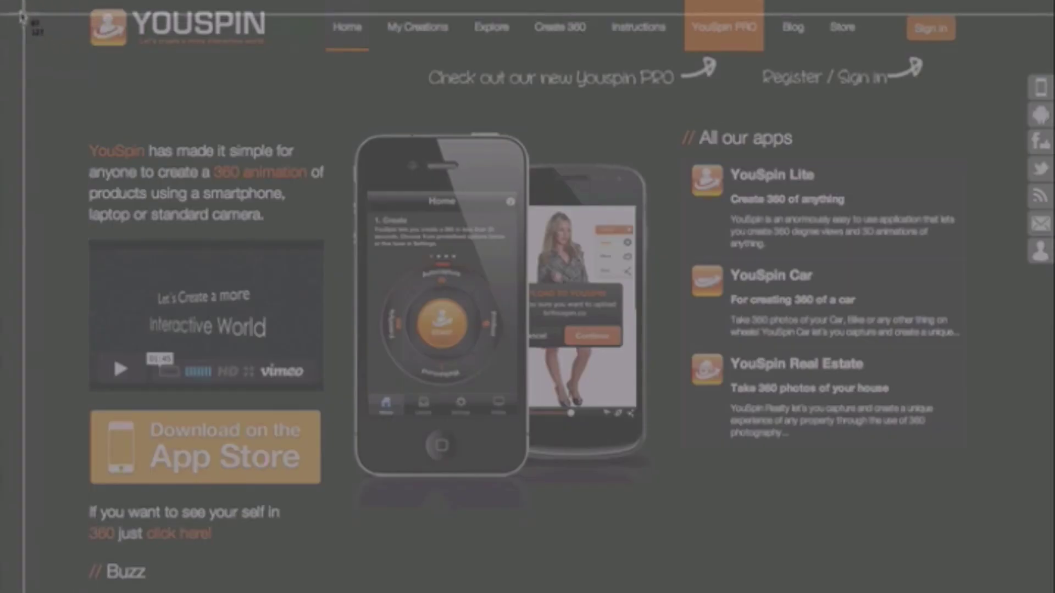
- Capture the home page region and add the text 'Please register for an account here'
drag(23, 15, 587, 300)
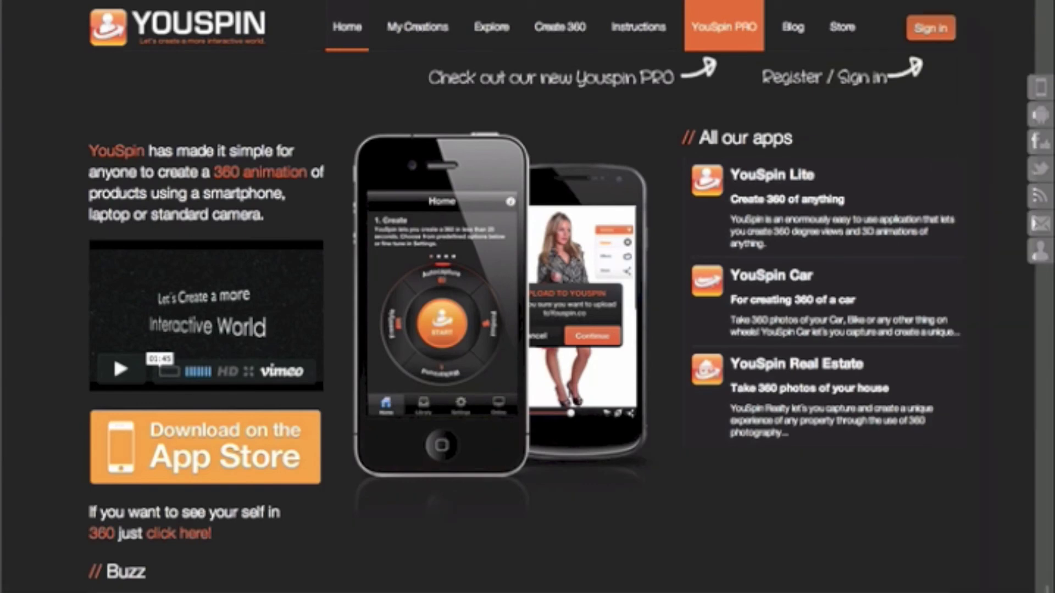
click(1014, 585)
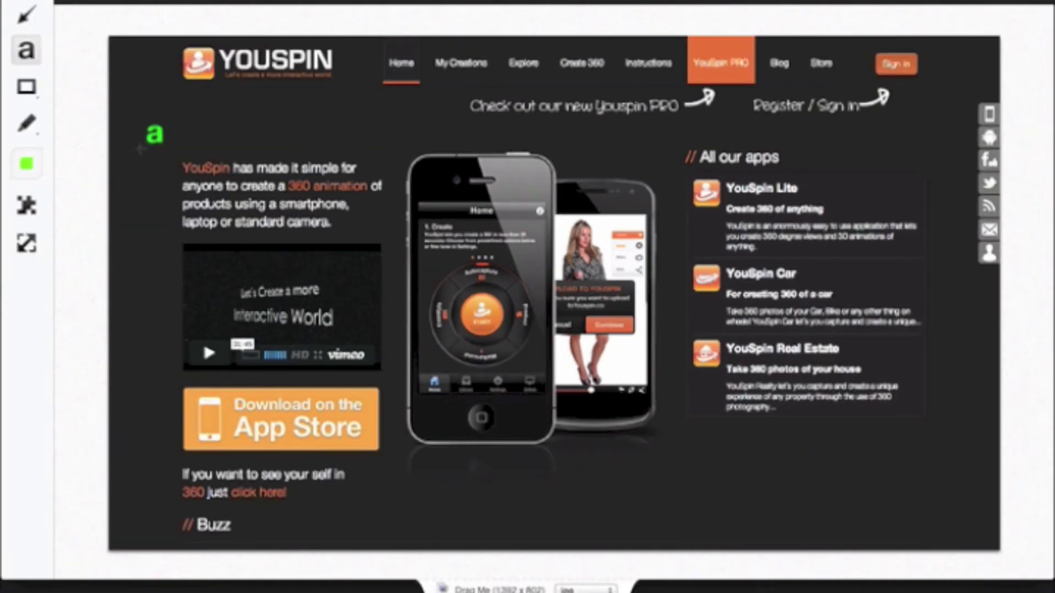
click(191, 170)
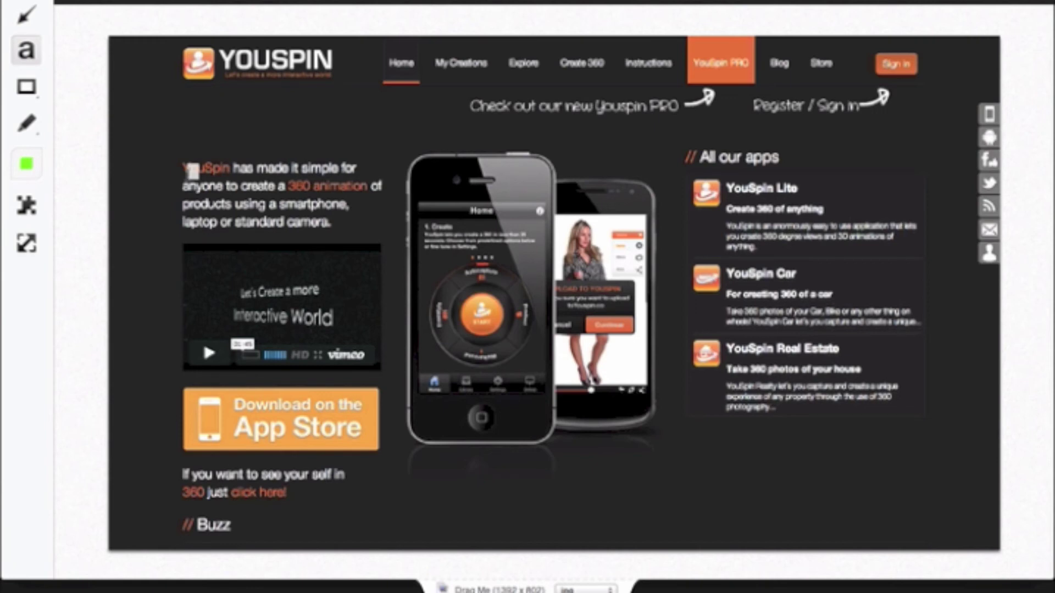
text(Pe)
text(ease r)
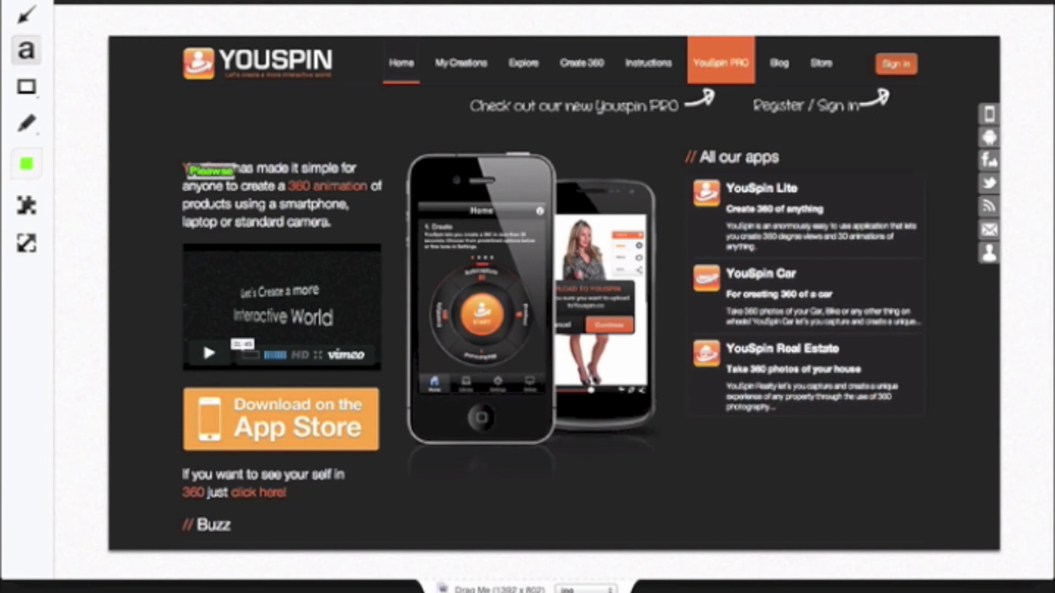
text(egister)
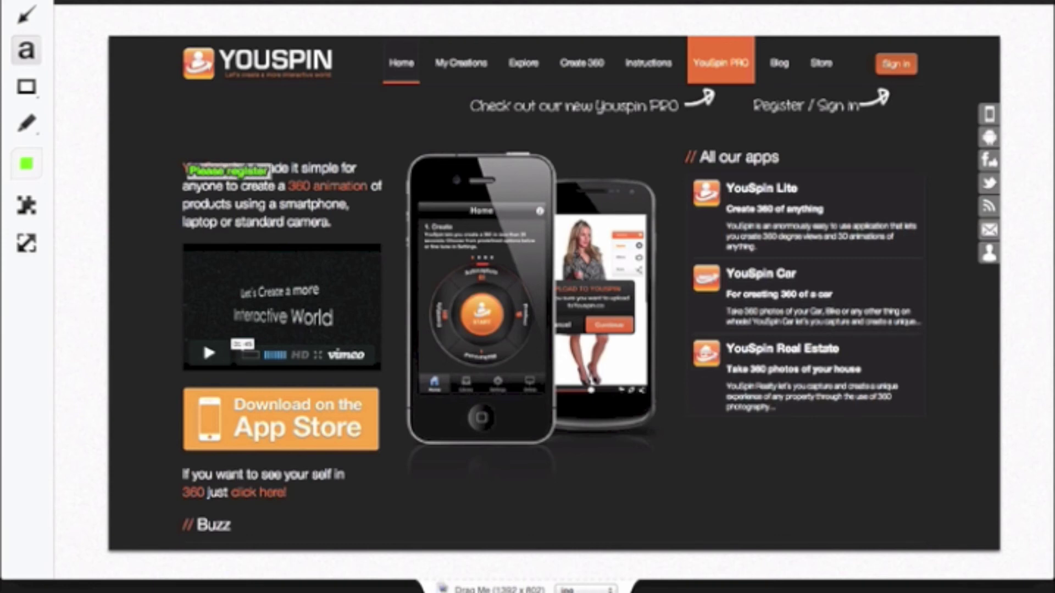
text( for an account here)
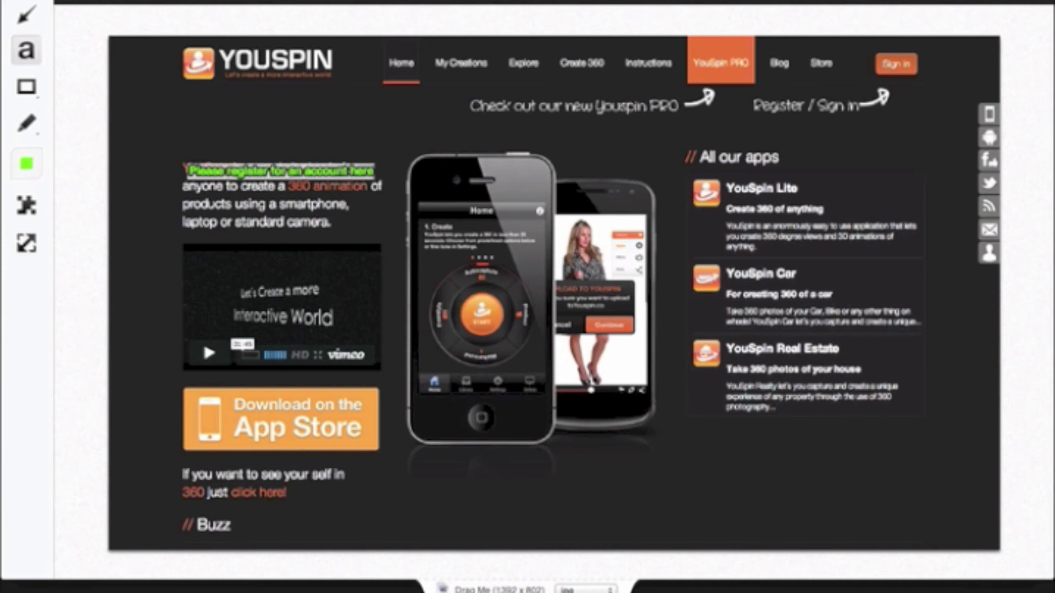
- Move the green note onto the video and draw a green arrow toward Explore
click(26, 14)
mouse_move(415, 149)
mouse_down()
mouse_move(390, 170)
mouse_move(456, 107)
mouse_move(439, 184)
mouse_move(375, 258)
mouse_up()
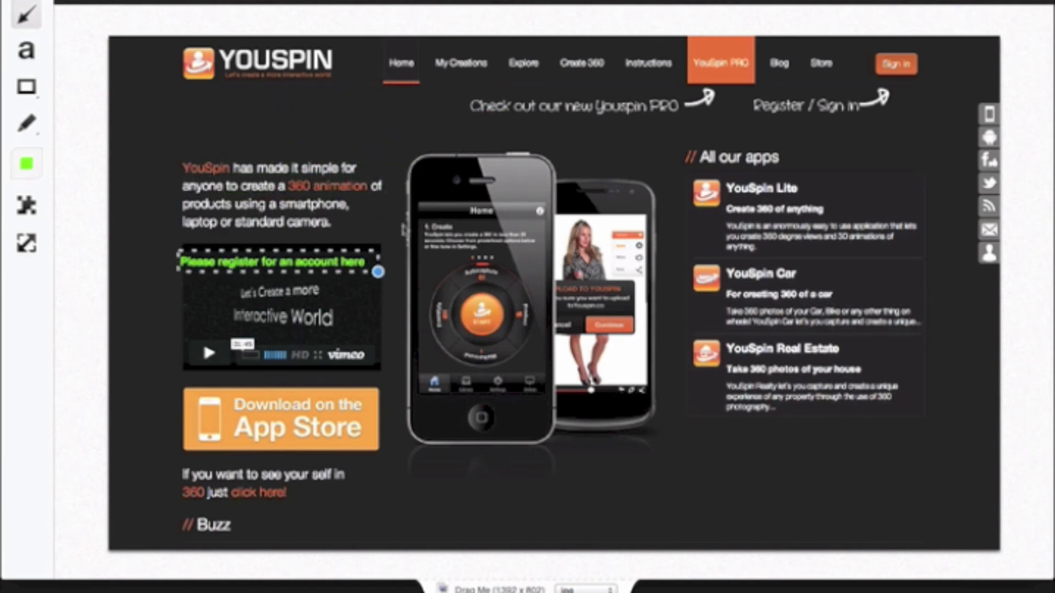
drag(385, 230, 519, 76)
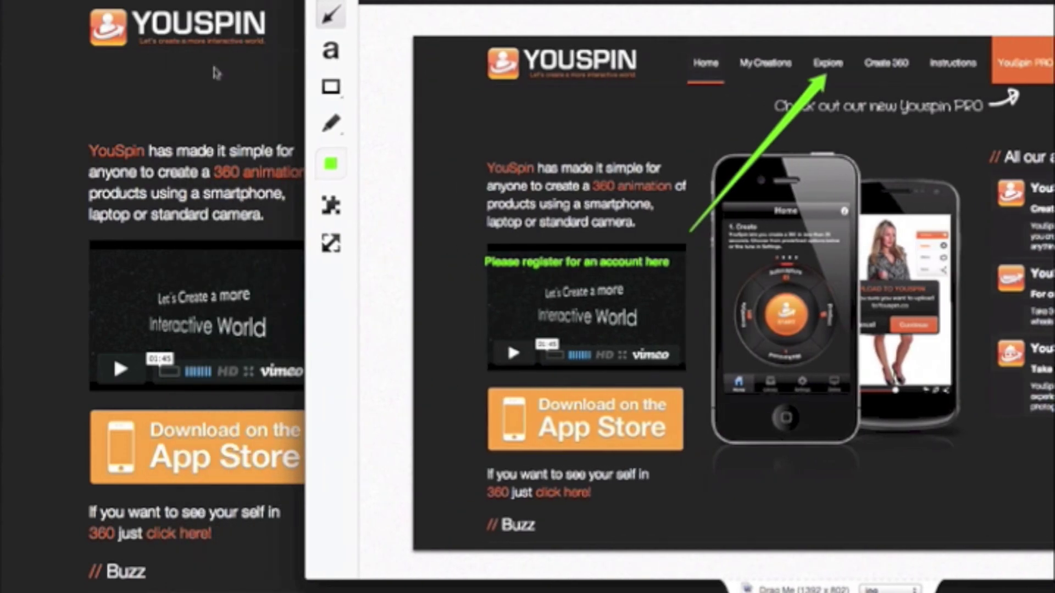
click(3, 99)
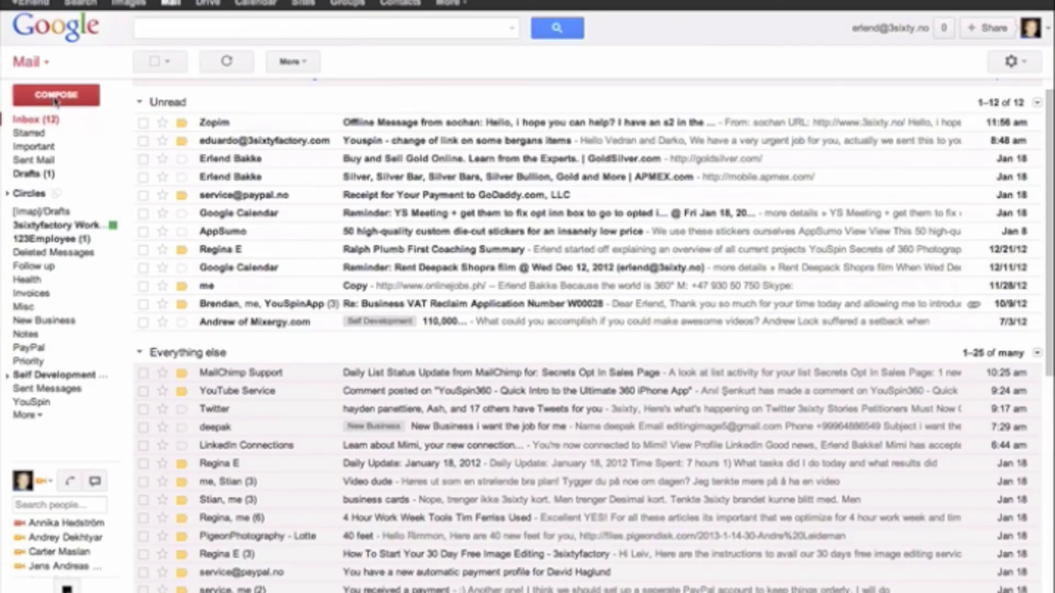
- Compose a new Gmail message and drag the annotated screenshot in as an attachment
click(55, 98)
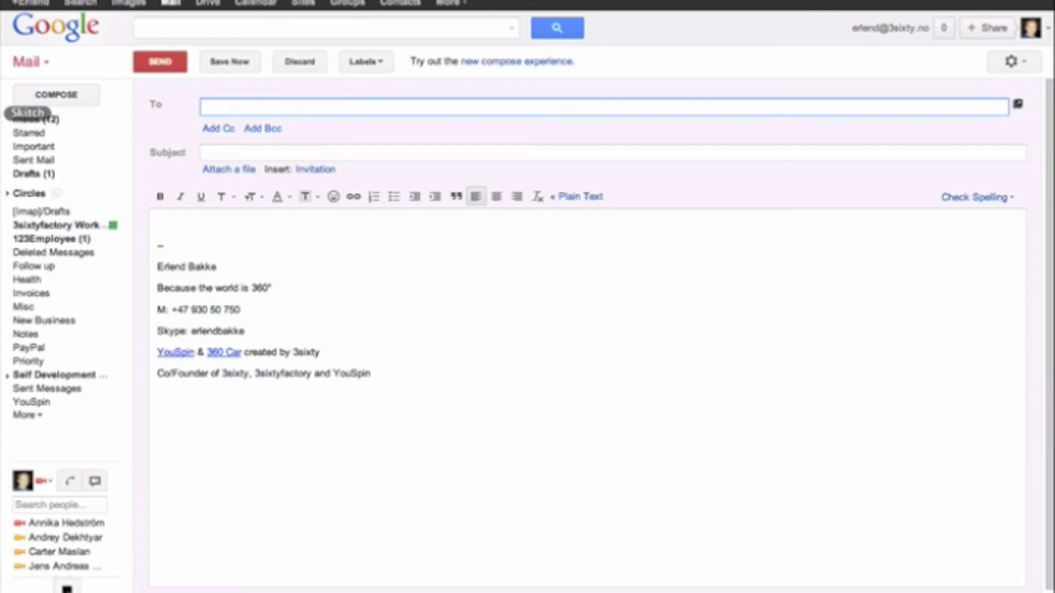
click(4, 112)
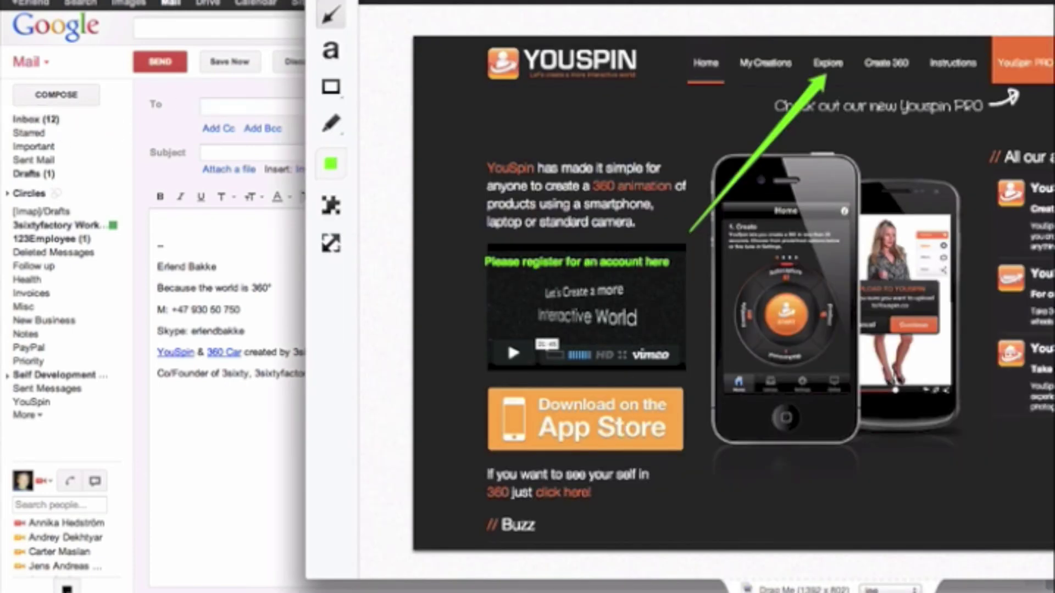
drag(507, 338, 217, 170)
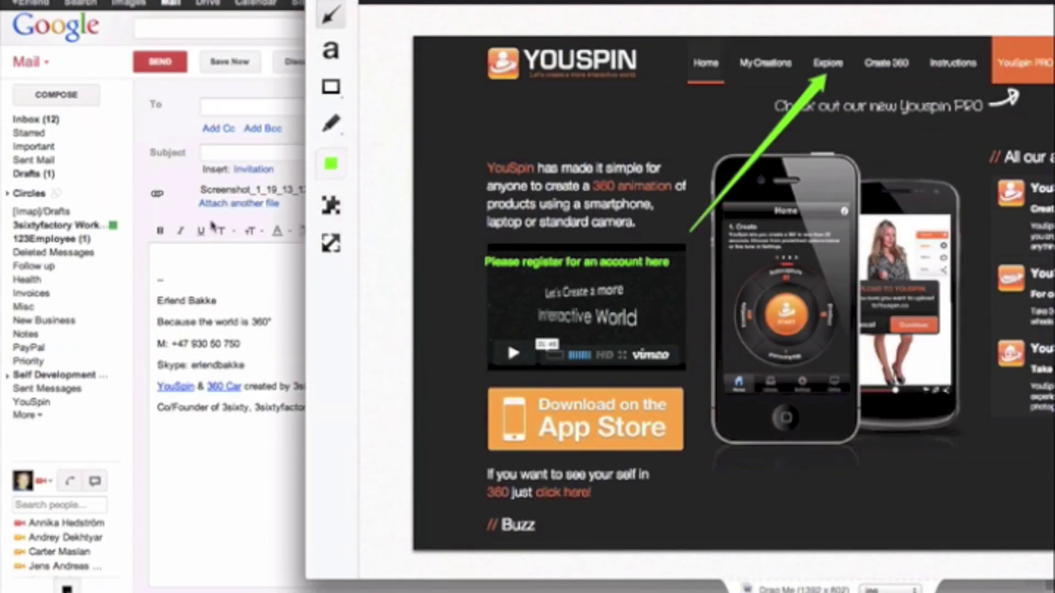
click(190, 260)
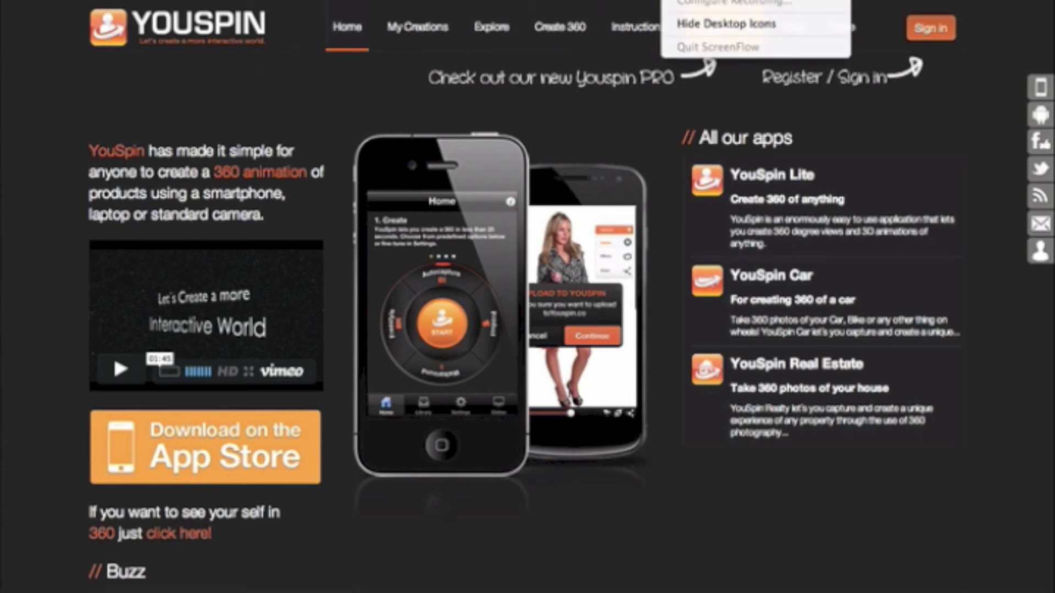
- Dismiss the ScreenFlow status menu, leaving the YouSpin home page in view
click(387, 109)
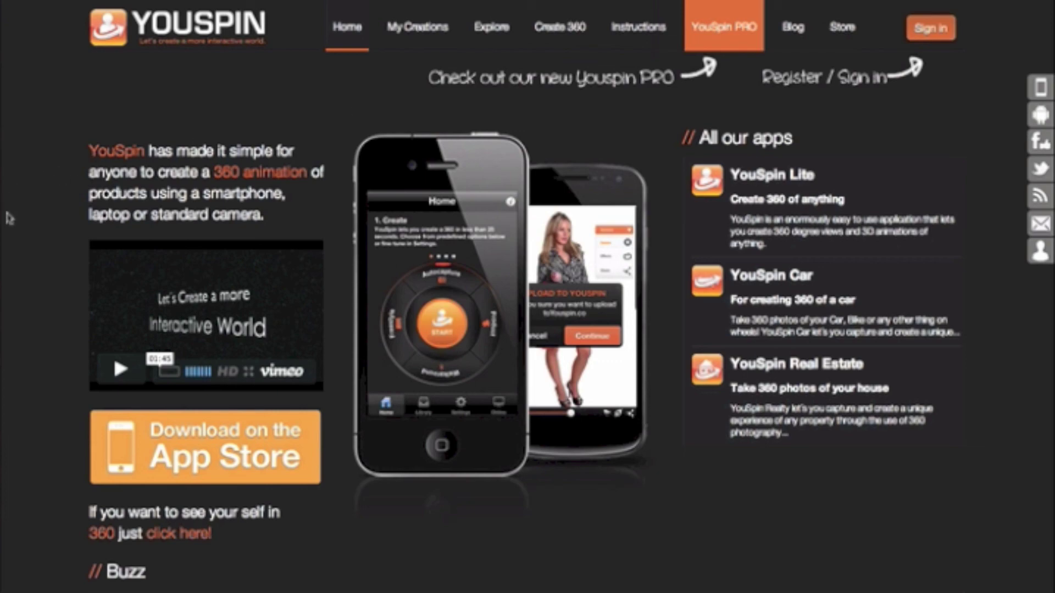
- Switch to the ScreenFlow editor and look at the File > Export option without exporting
click(3, 300)
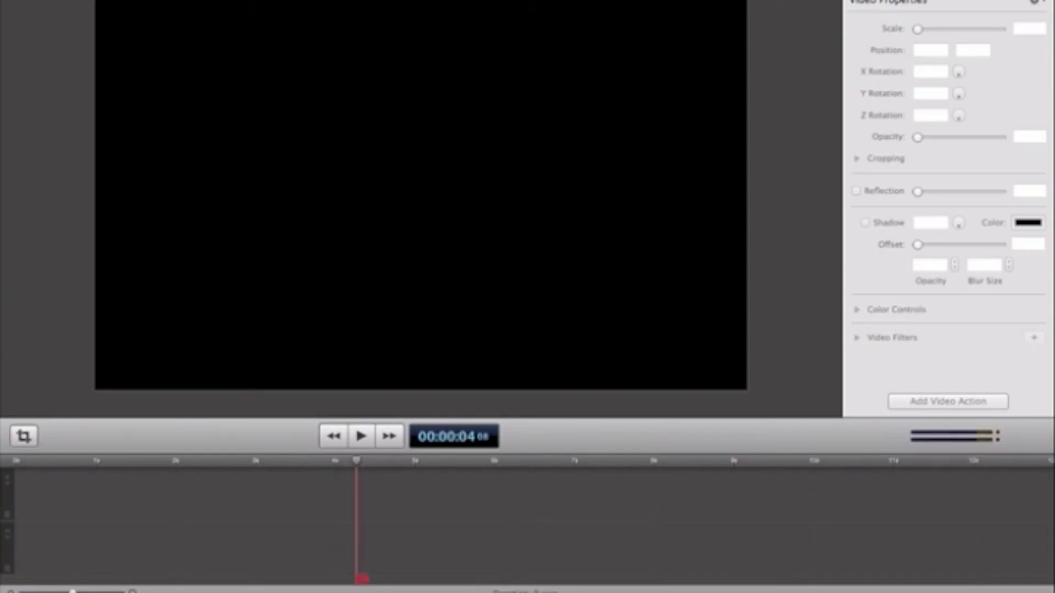
click(96, 0)
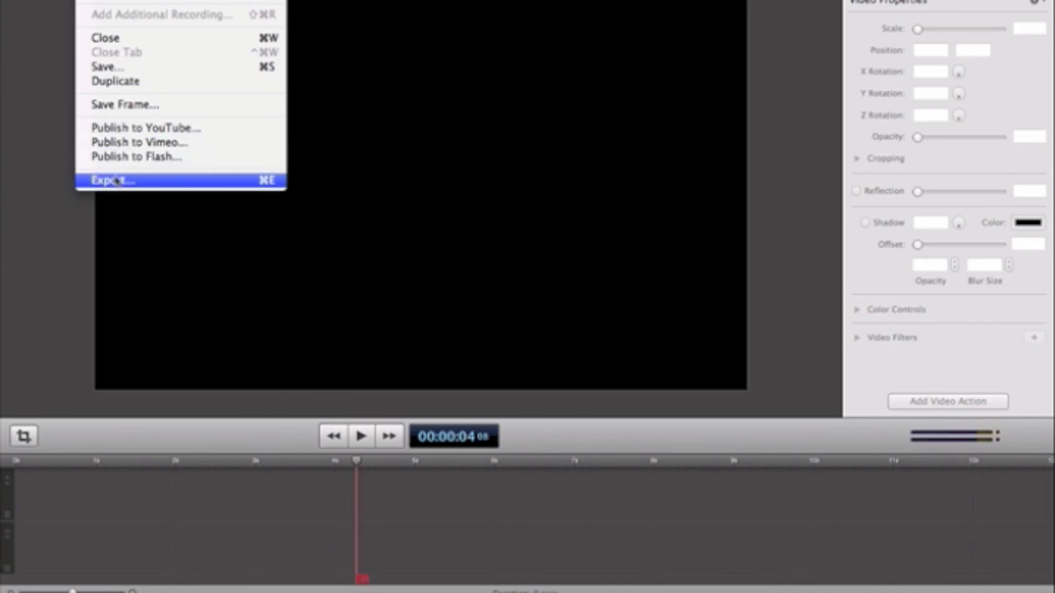
click(64, 242)
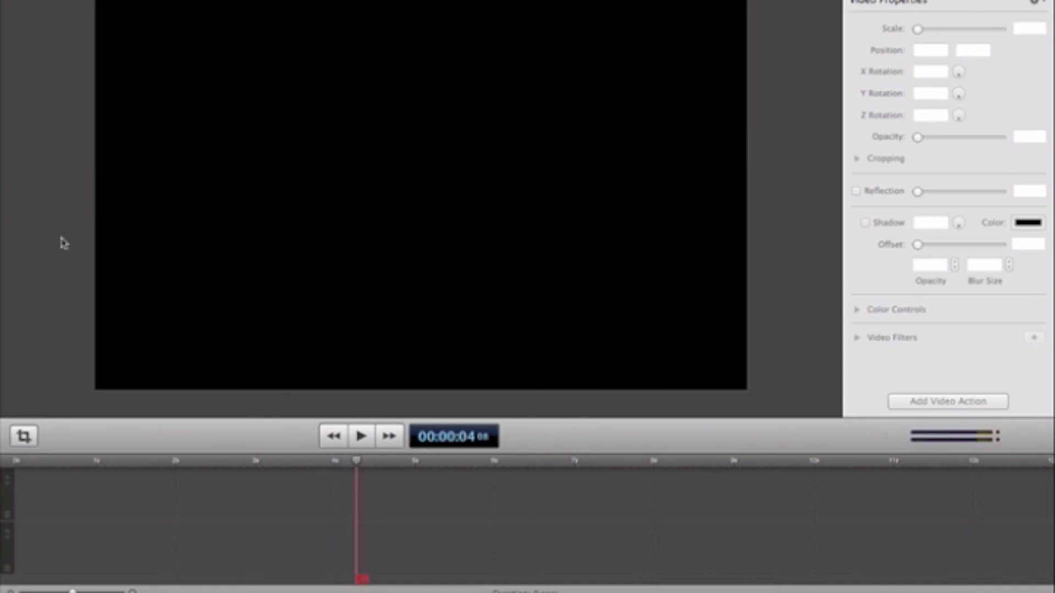